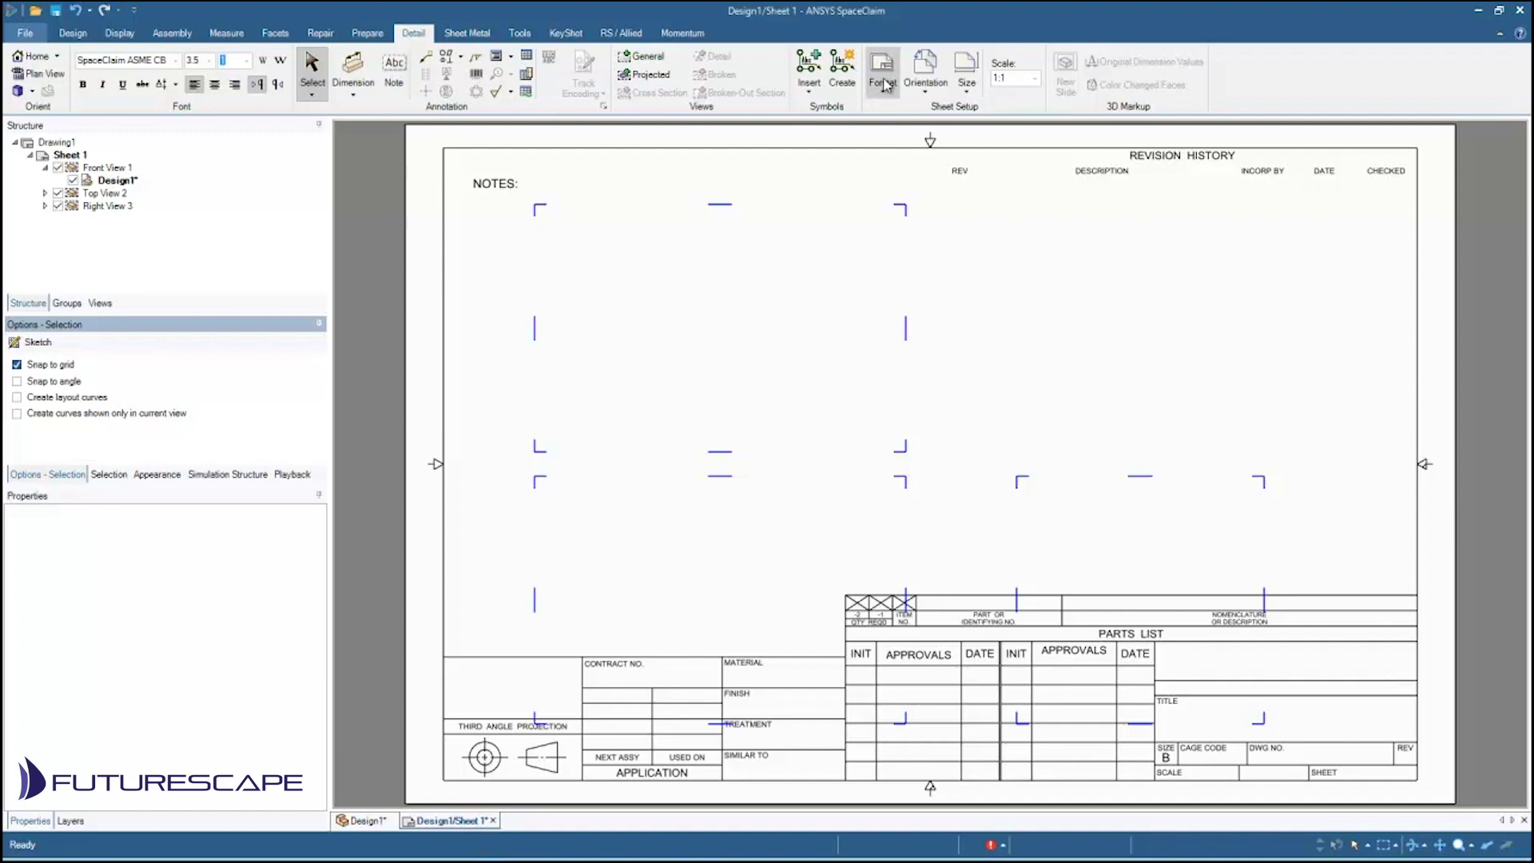
# - Open the sheet format list for the B-size drawing sheet with front, top and right views
pyautogui.click(884, 80)
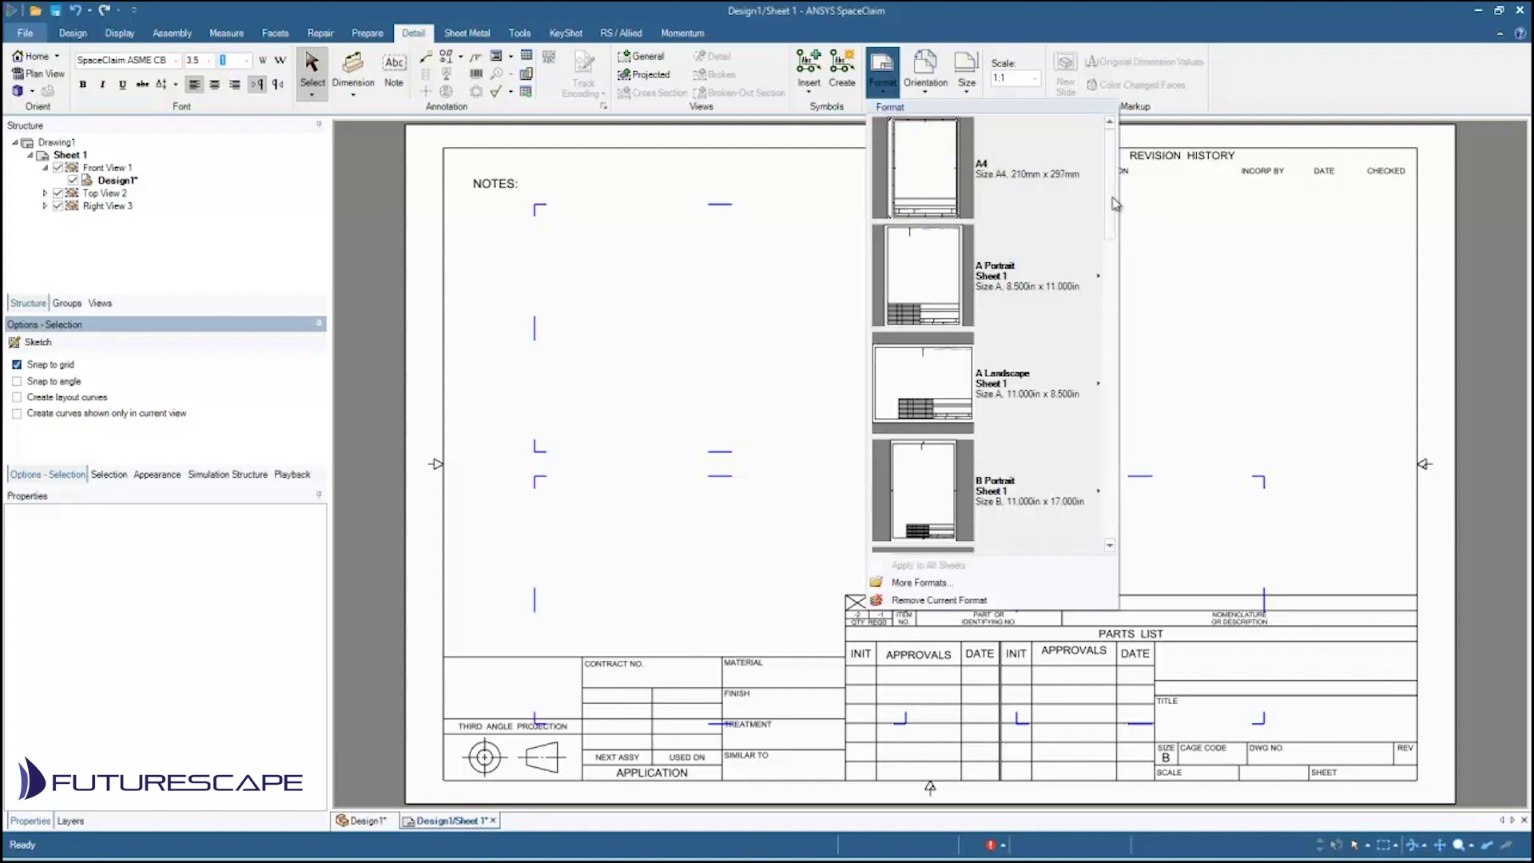
# - Apply the A Landscape format, then scroll the format list and browse for more formats on disk
pyautogui.click(929, 389)
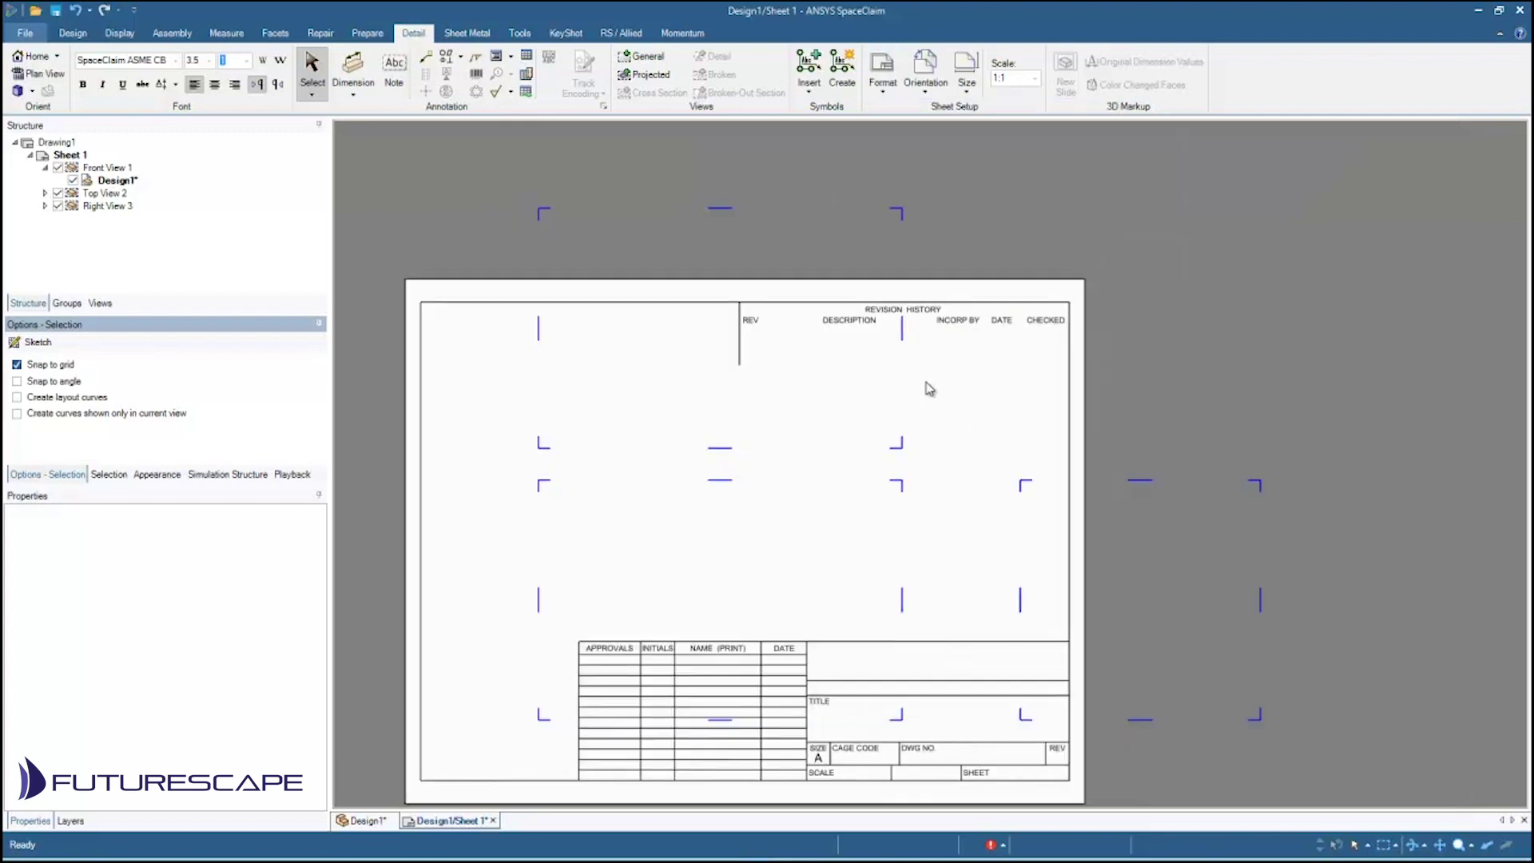
pyautogui.click(883, 76)
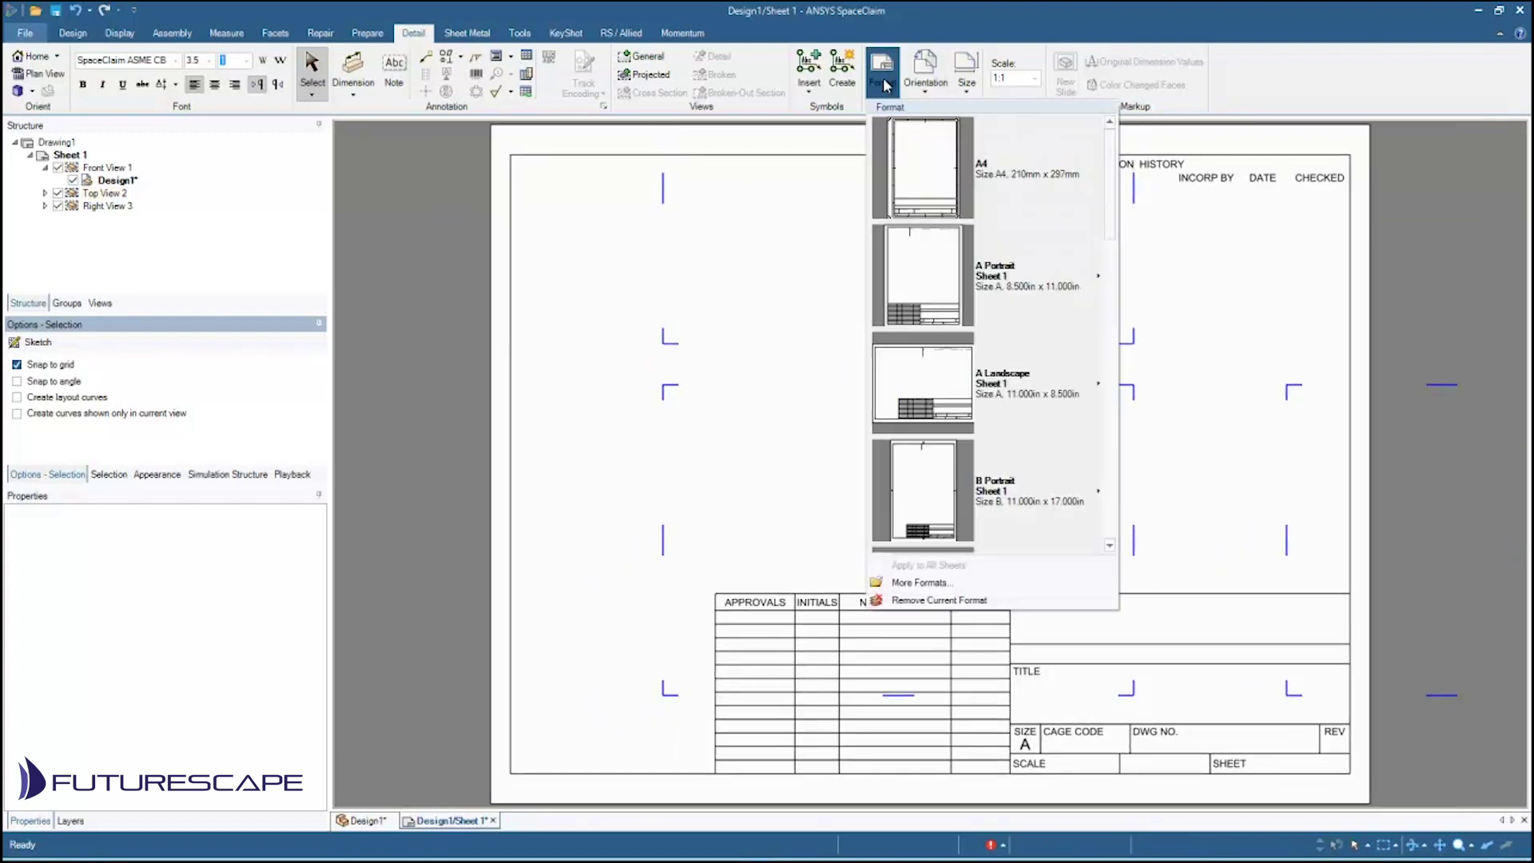
pyautogui.scroll(-3, 1106, 319)
pyautogui.moveTo(1111, 296); pyautogui.dragTo(1111, 343)
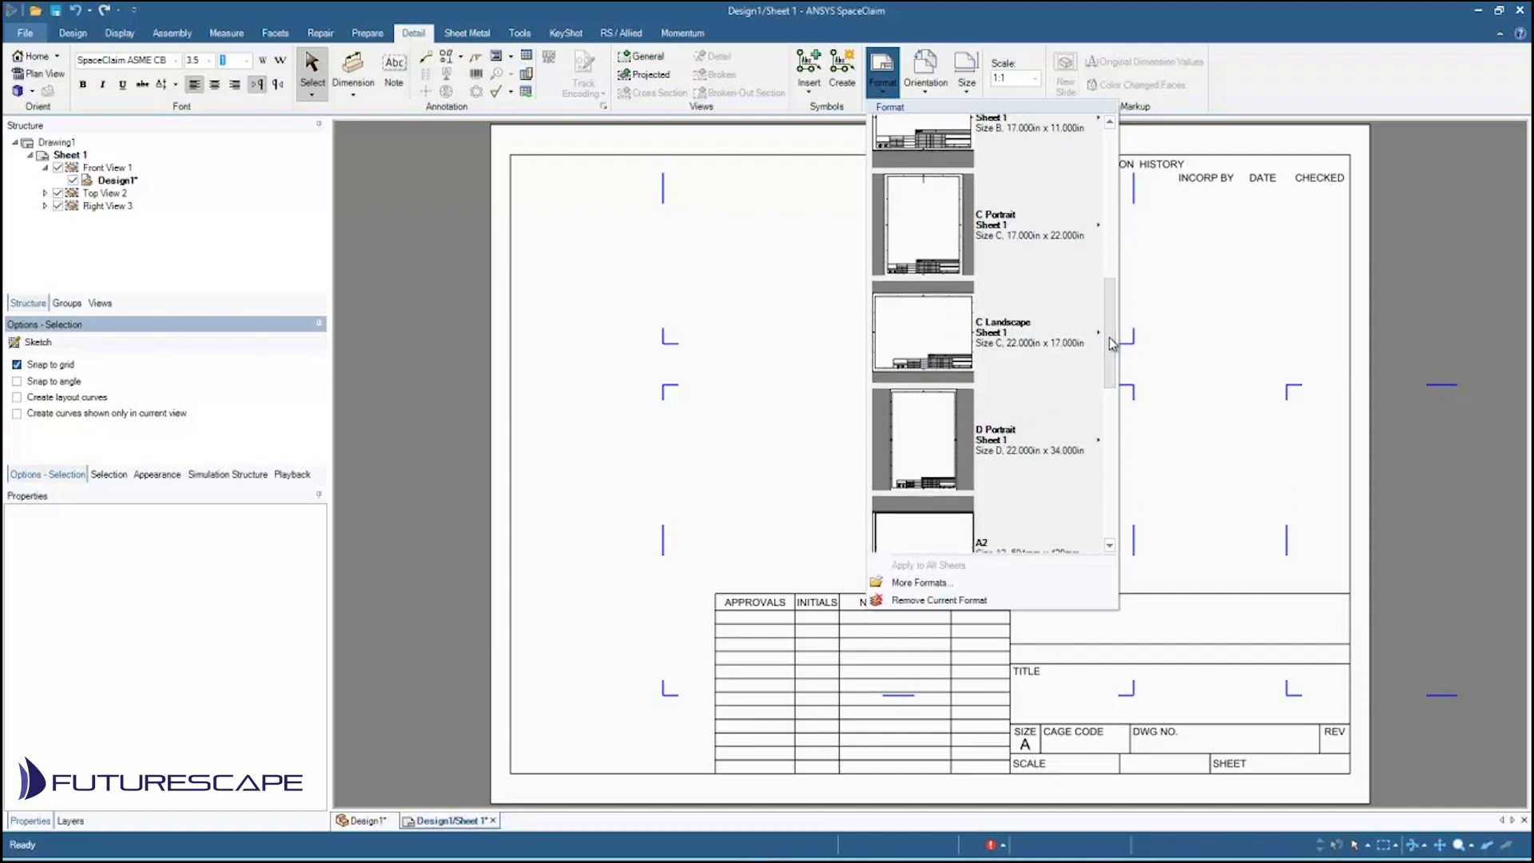
pyautogui.click(917, 584)
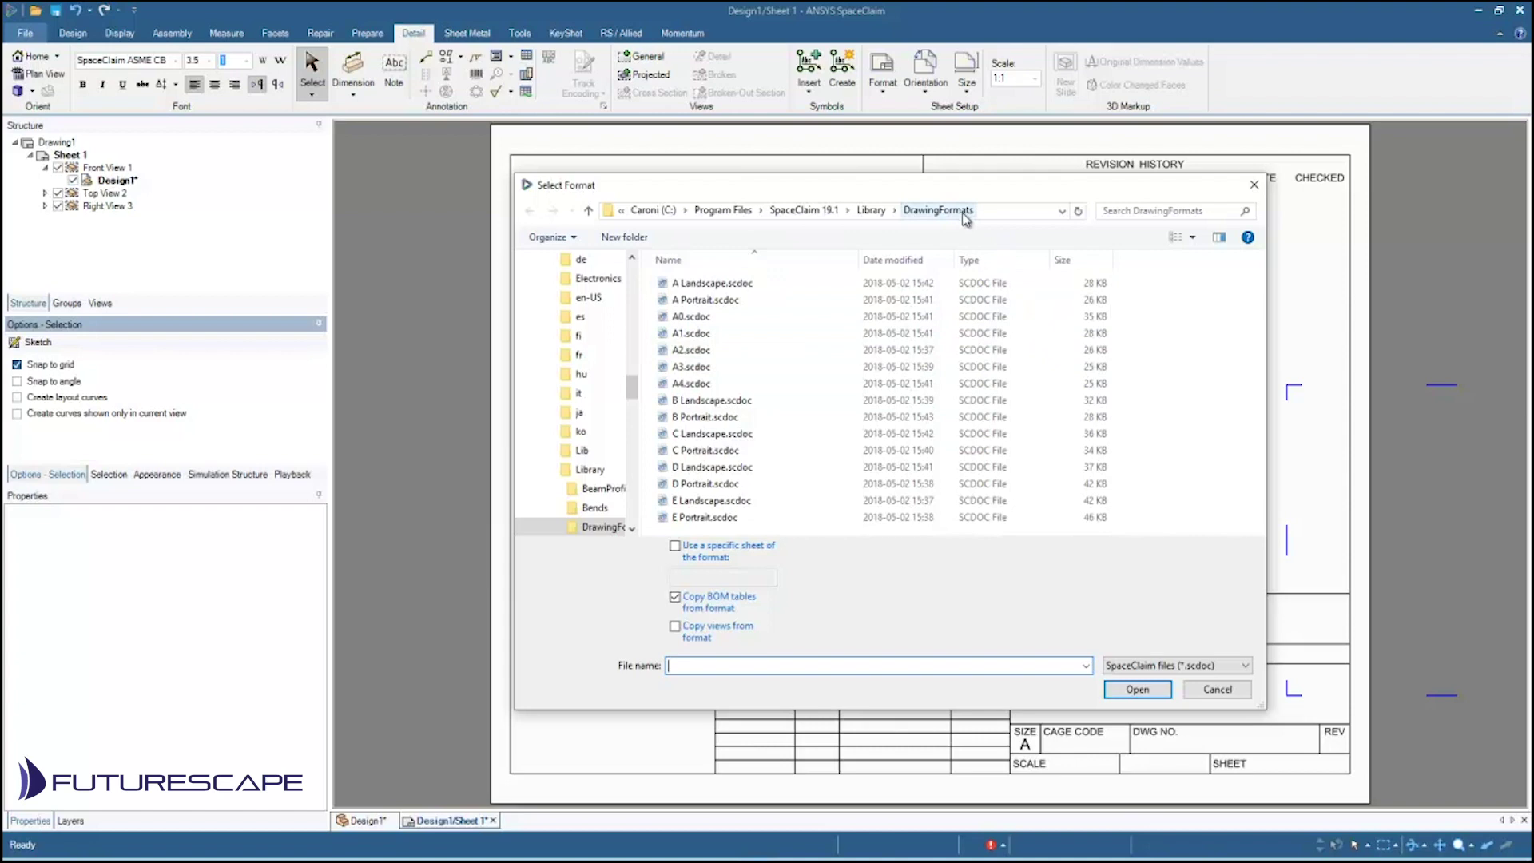
# - Cancel the format file browser and clear the Top View 2 selection
pyautogui.click(1229, 689)
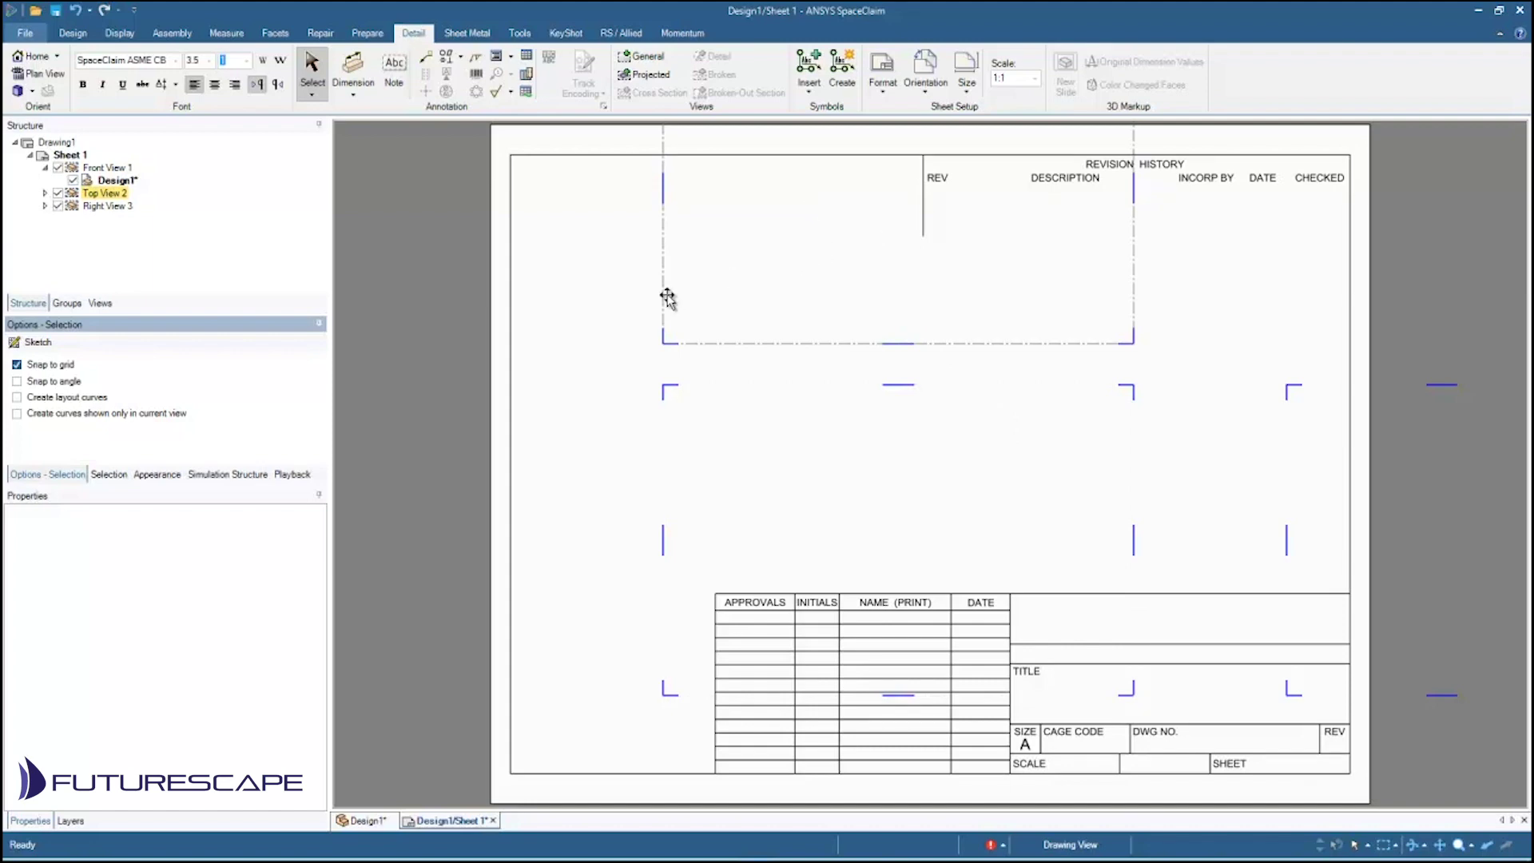
pyautogui.click(639, 315)
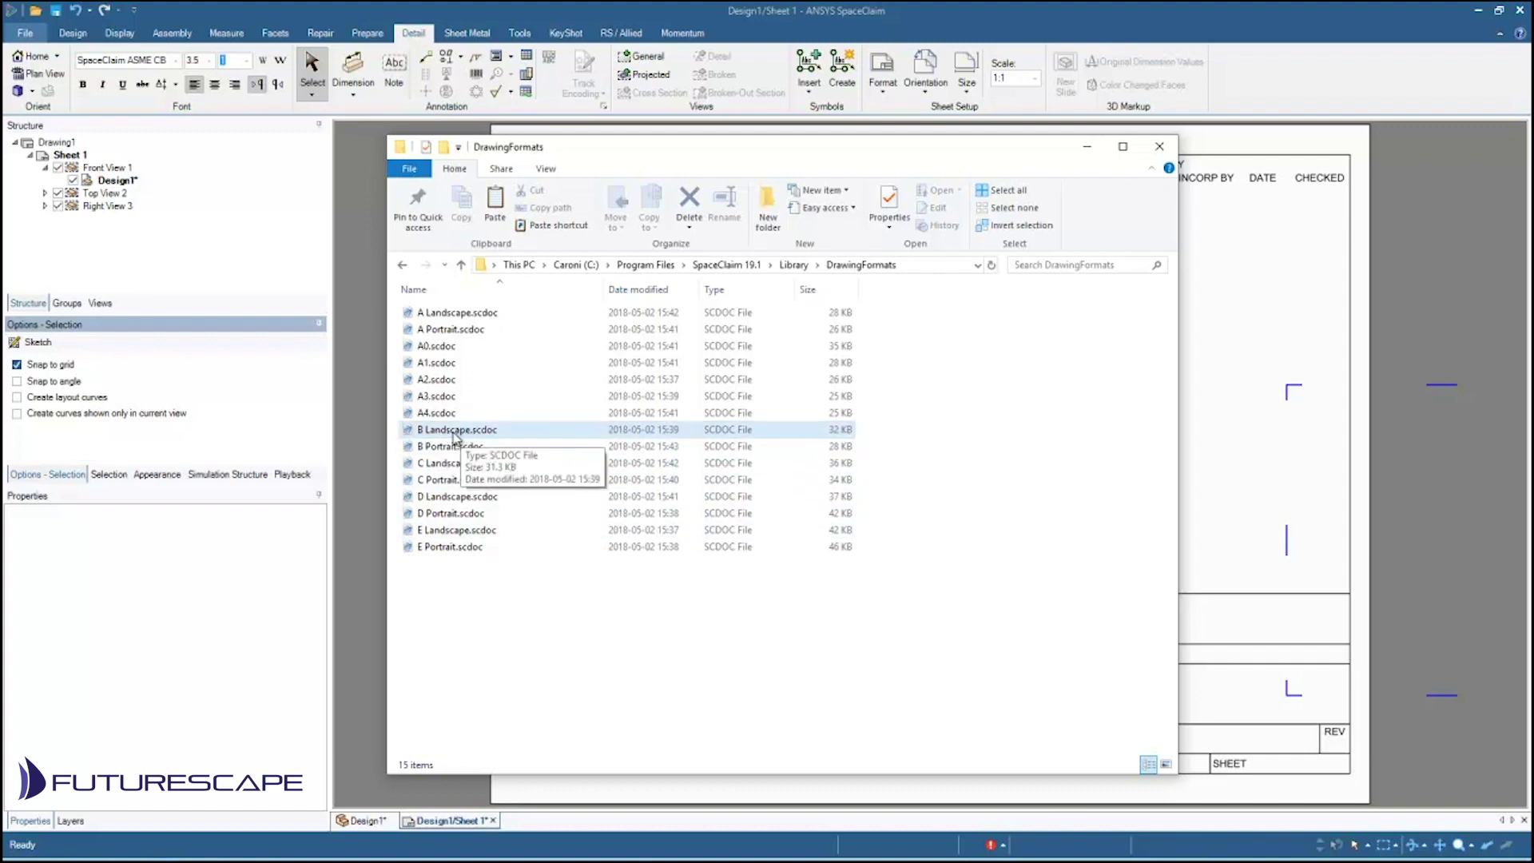
# - Duplicate B Landscape.scdoc into the DrawingFormats folder, granting administrator permission
pyautogui.rightClick(455, 437)
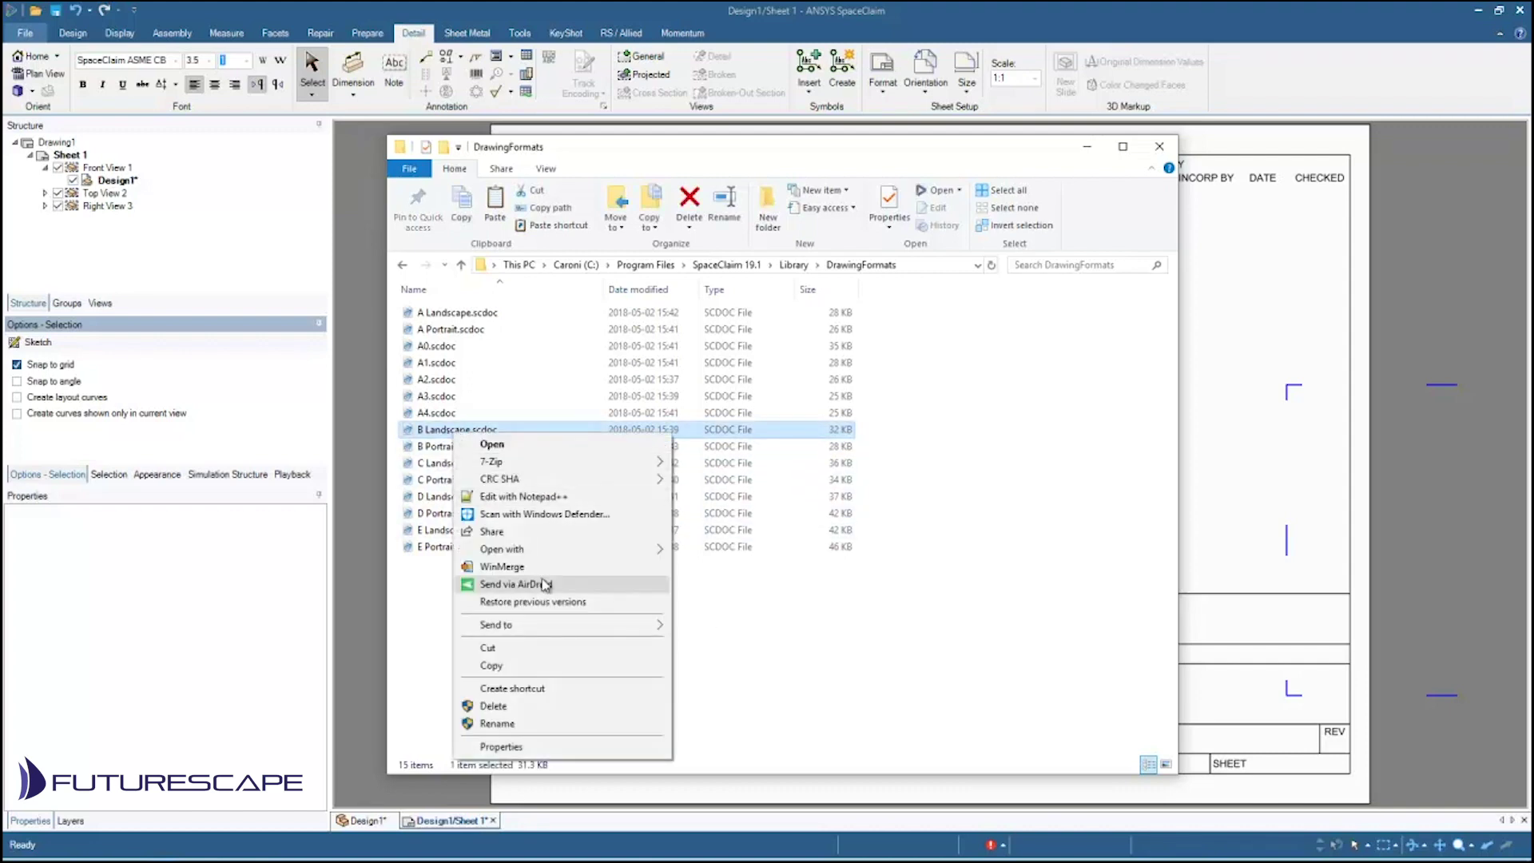
pyautogui.click(497, 665)
pyautogui.rightClick(527, 609)
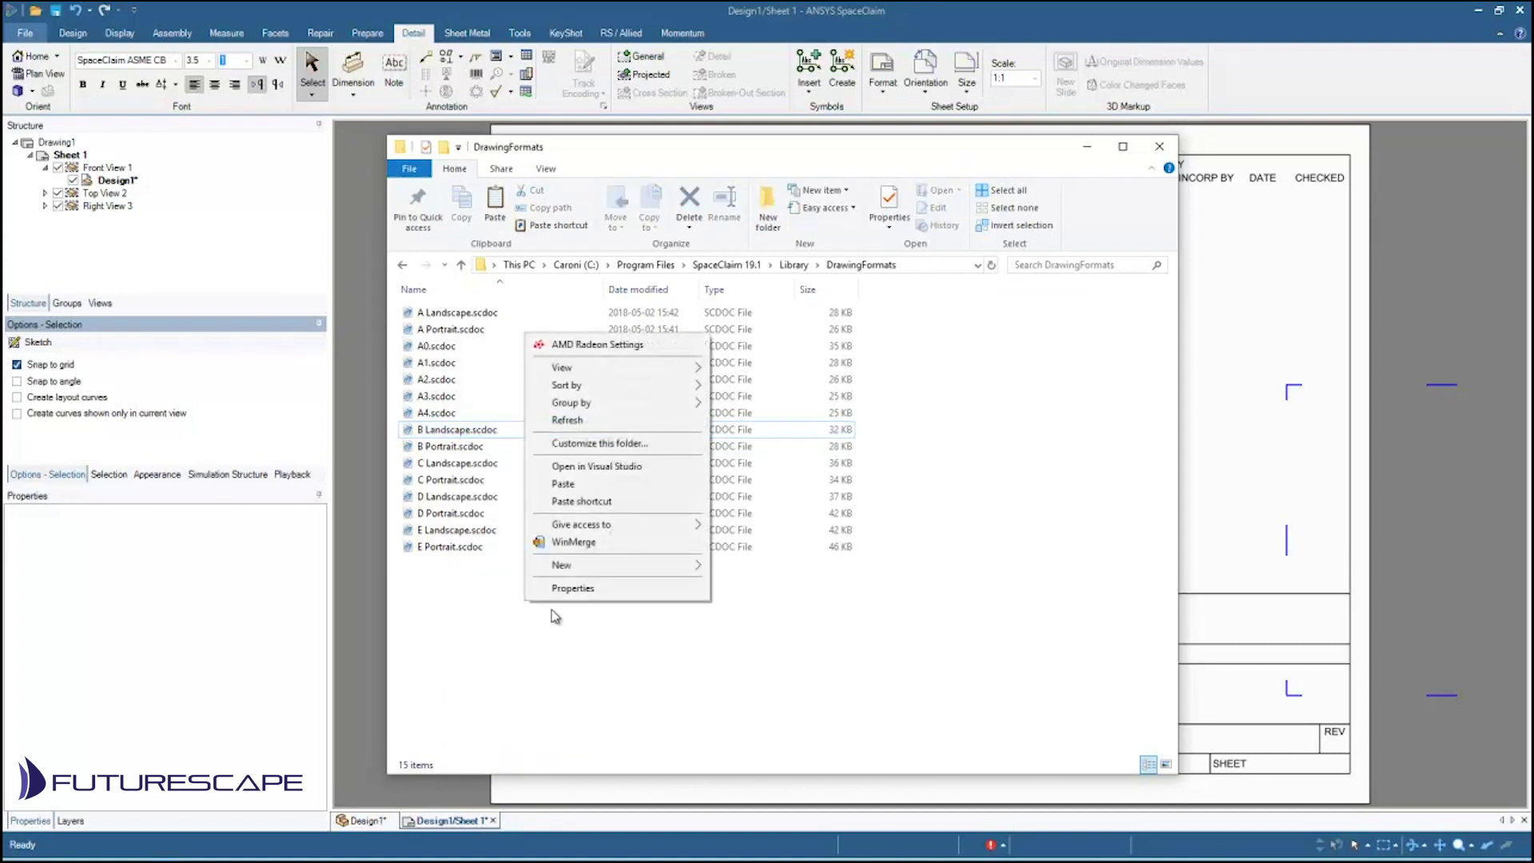
pyautogui.click(568, 489)
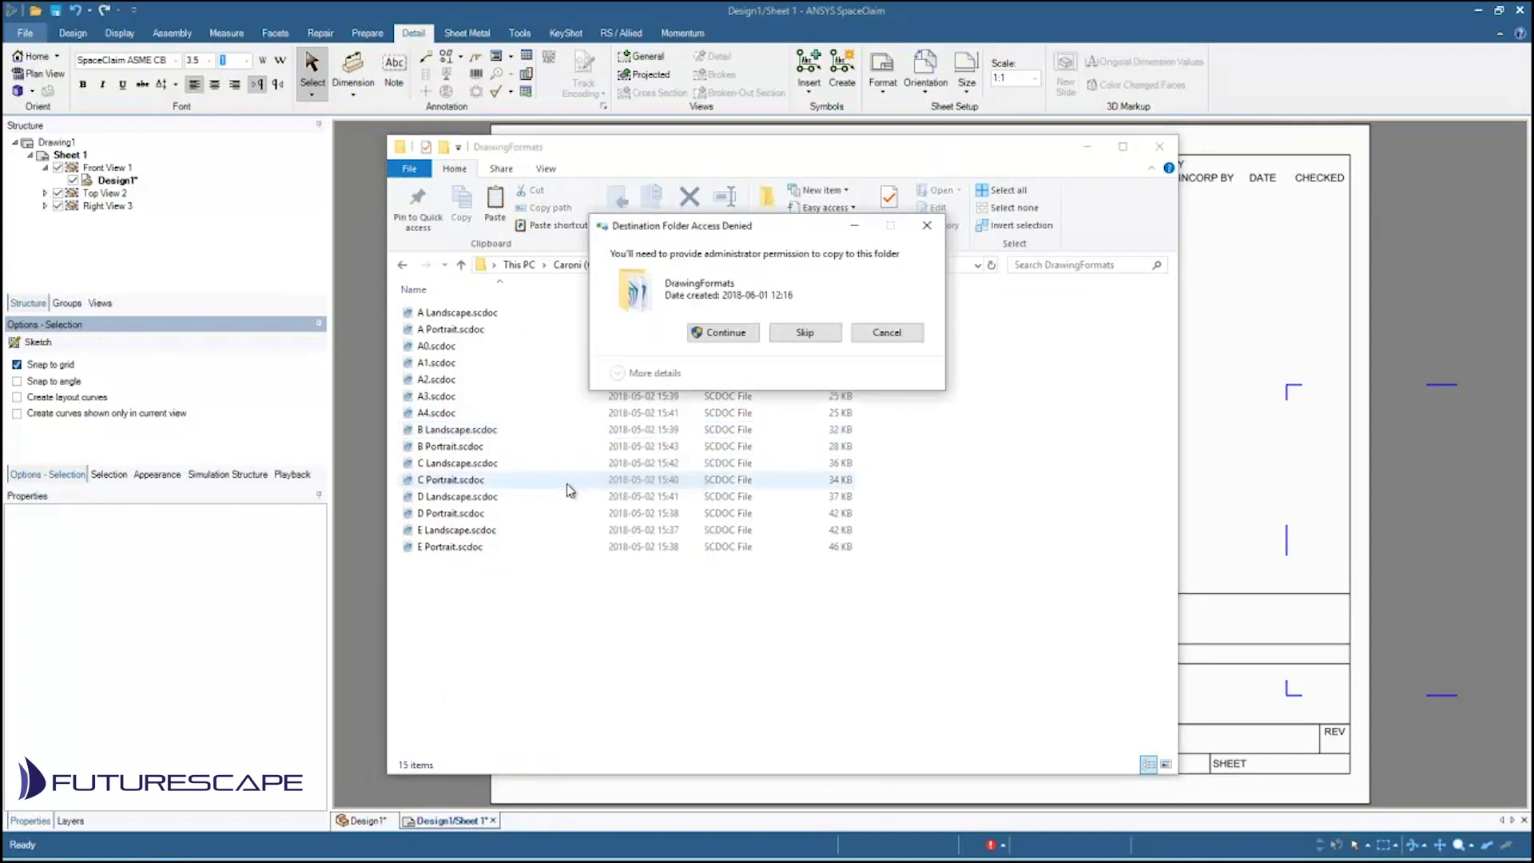
pyautogui.click(728, 332)
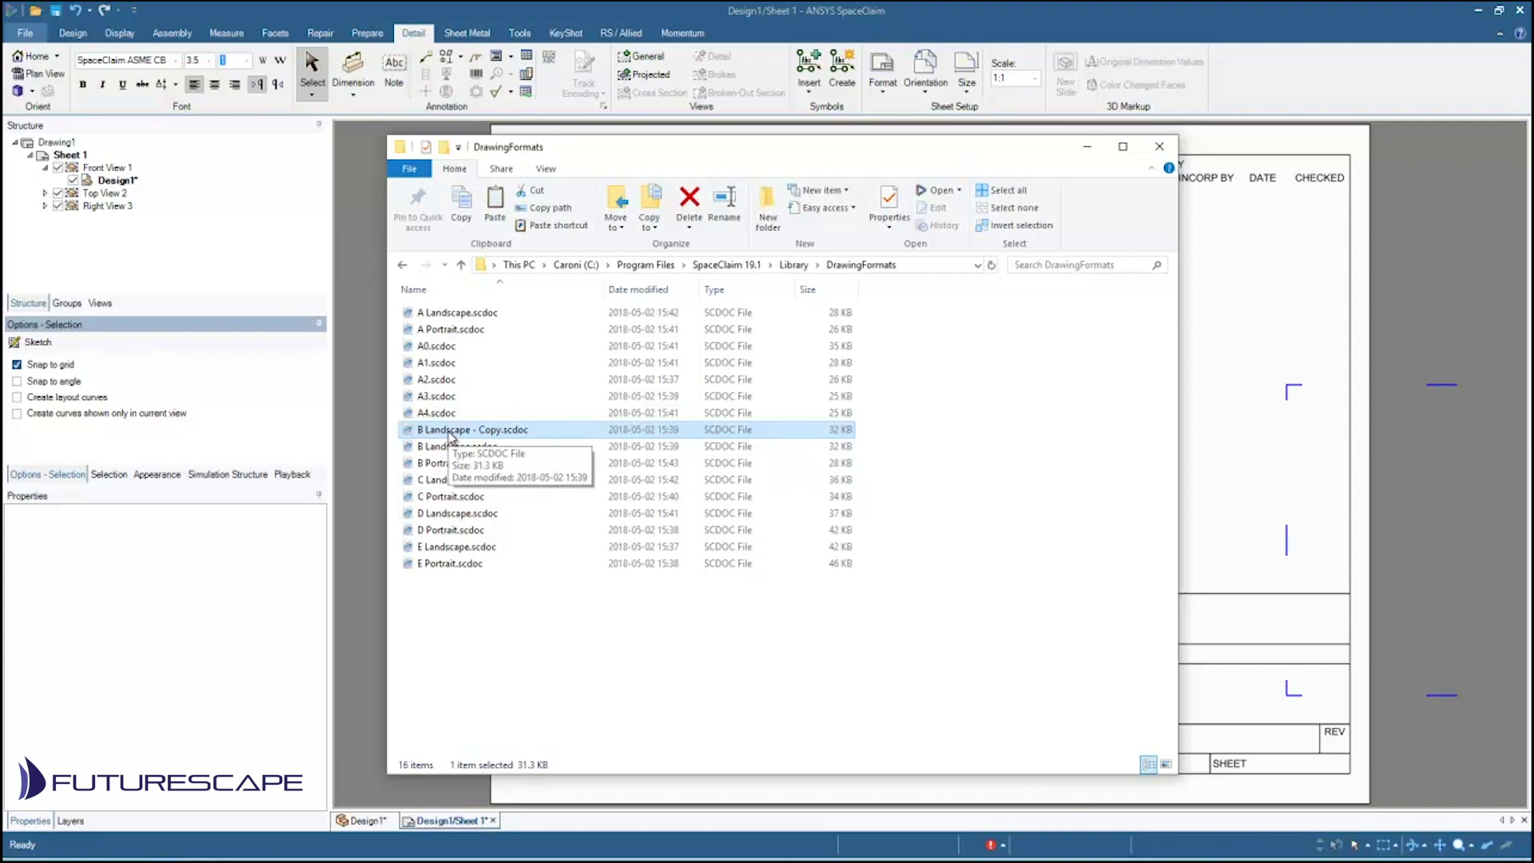
# - Open B Landscape - Copy.scdoc in SpaceClaim and switch to its design window
pyautogui.doubleClick(451, 432)
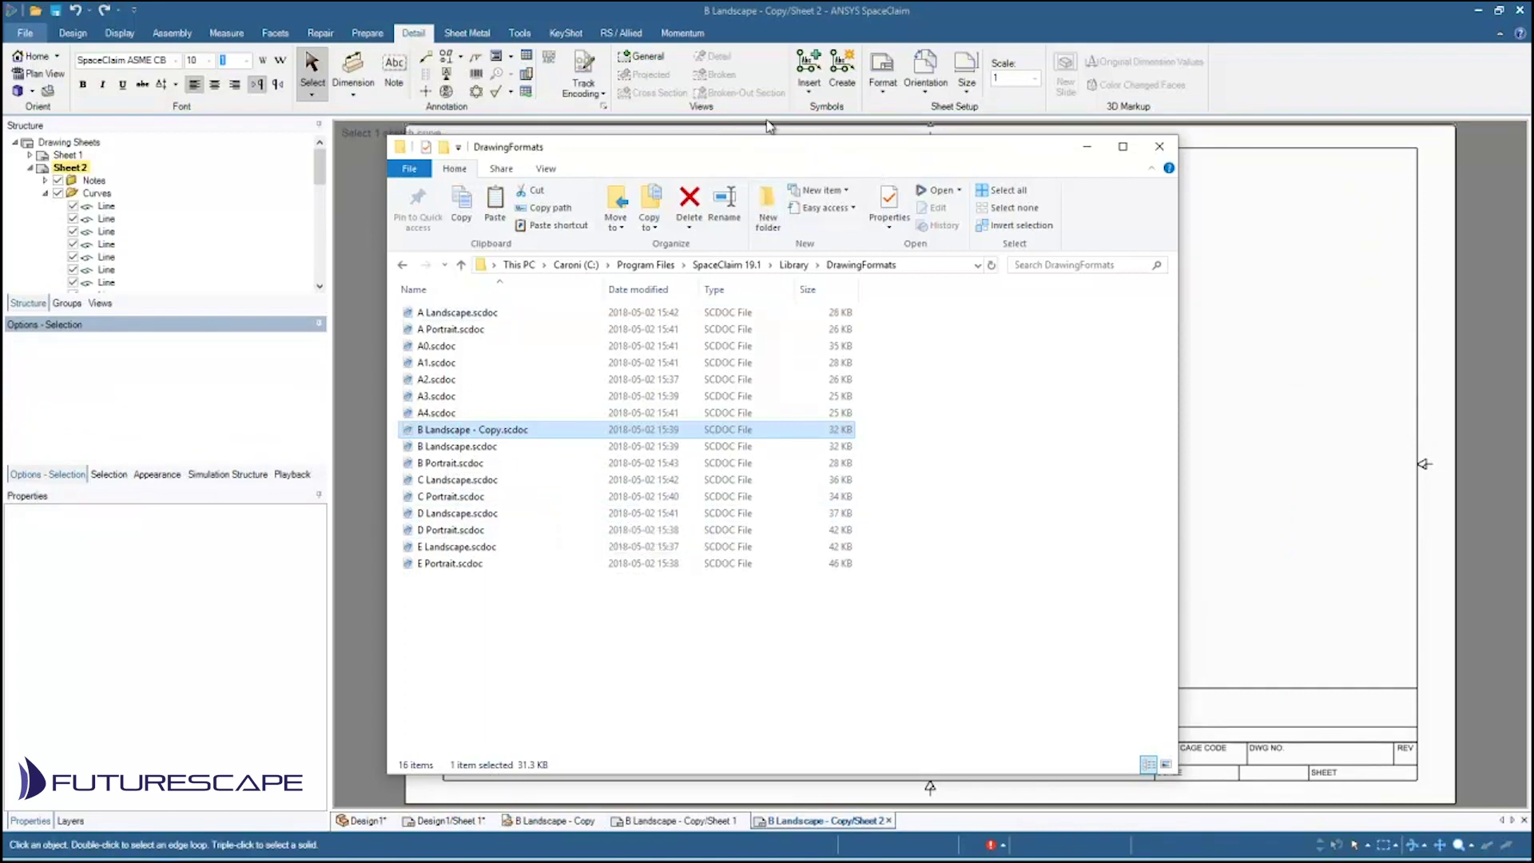
pyautogui.click(779, 10)
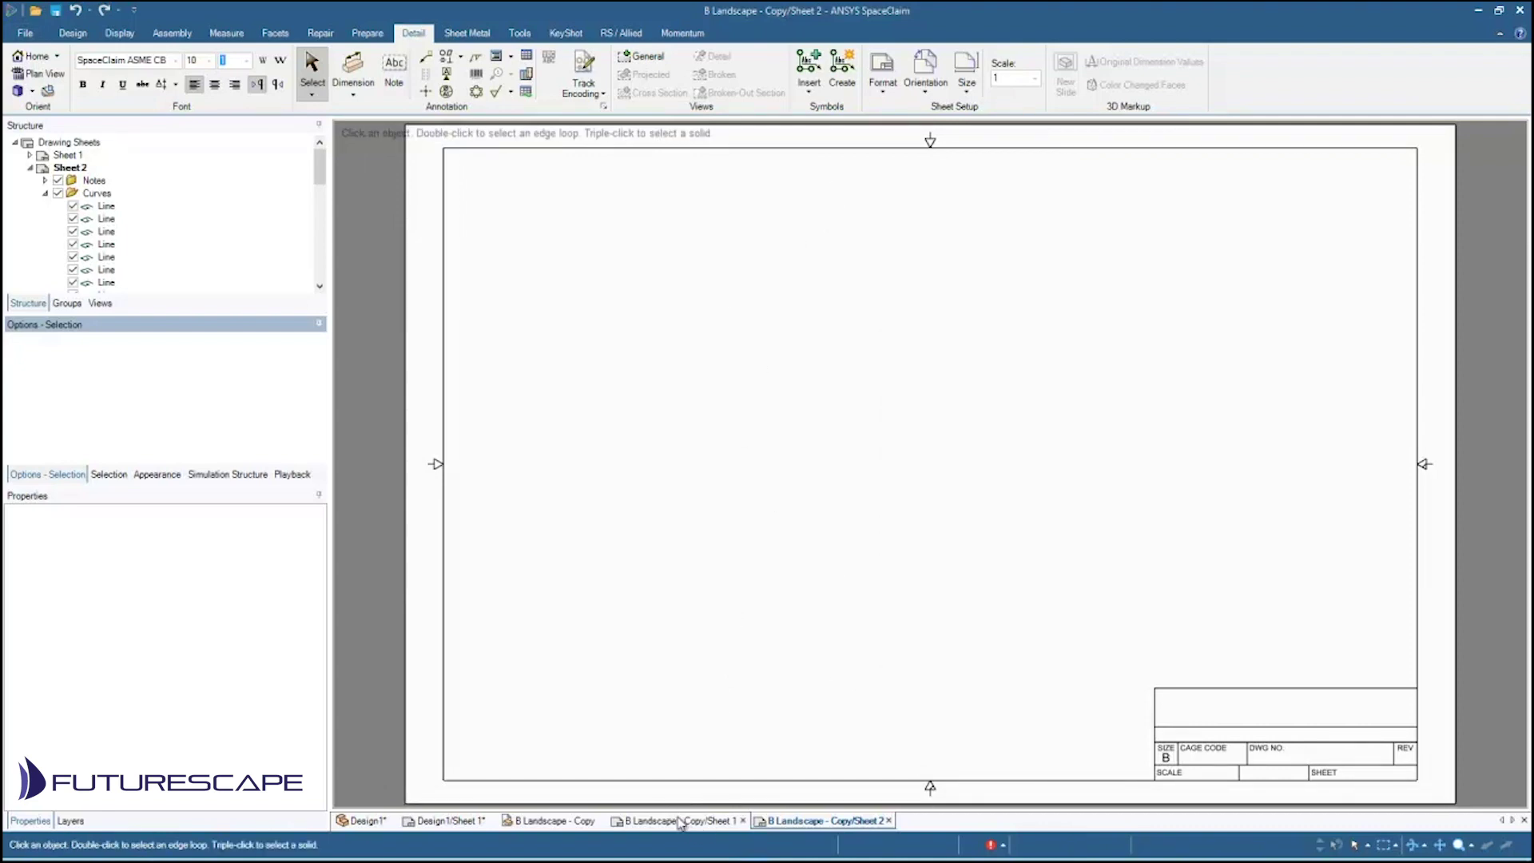
pyautogui.moveTo(553, 825)
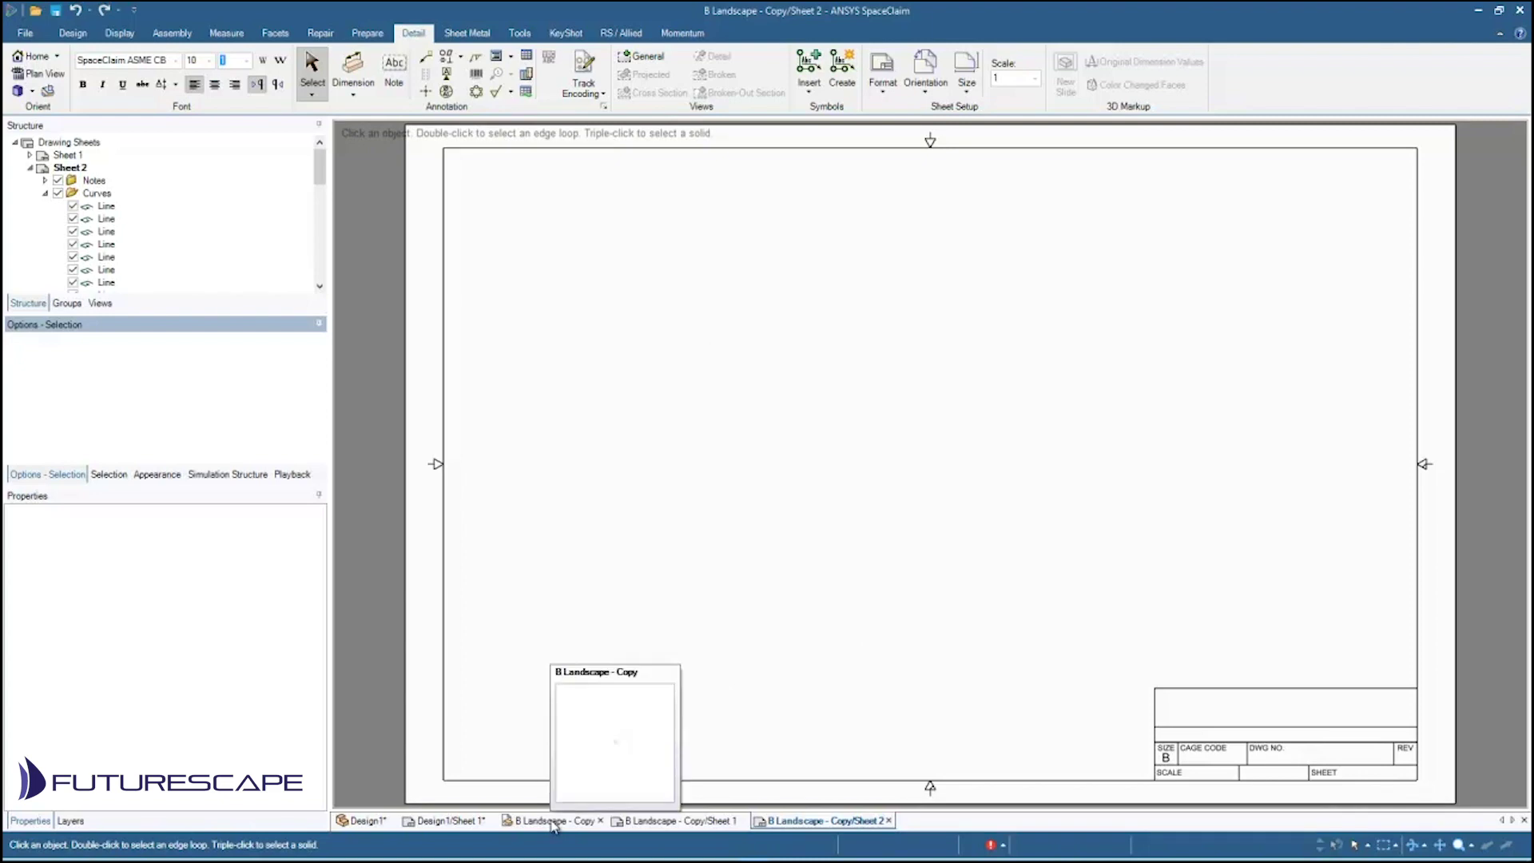
pyautogui.click(553, 823)
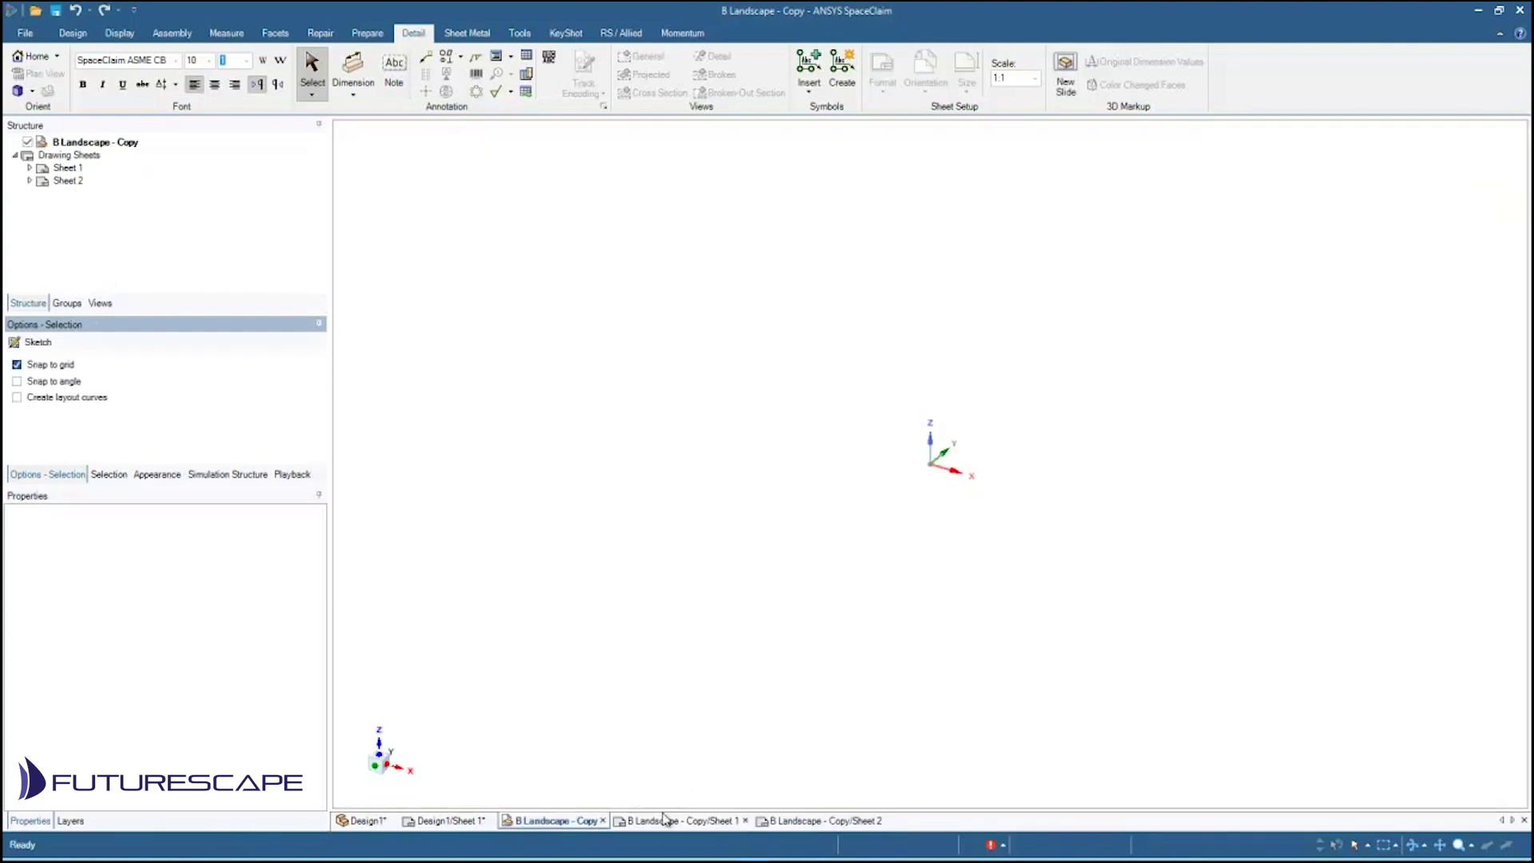
# - Compare the format's Sheet 1 and empty Sheet 2, ending on the detailed Sheet 1 title block
pyautogui.click(691, 825)
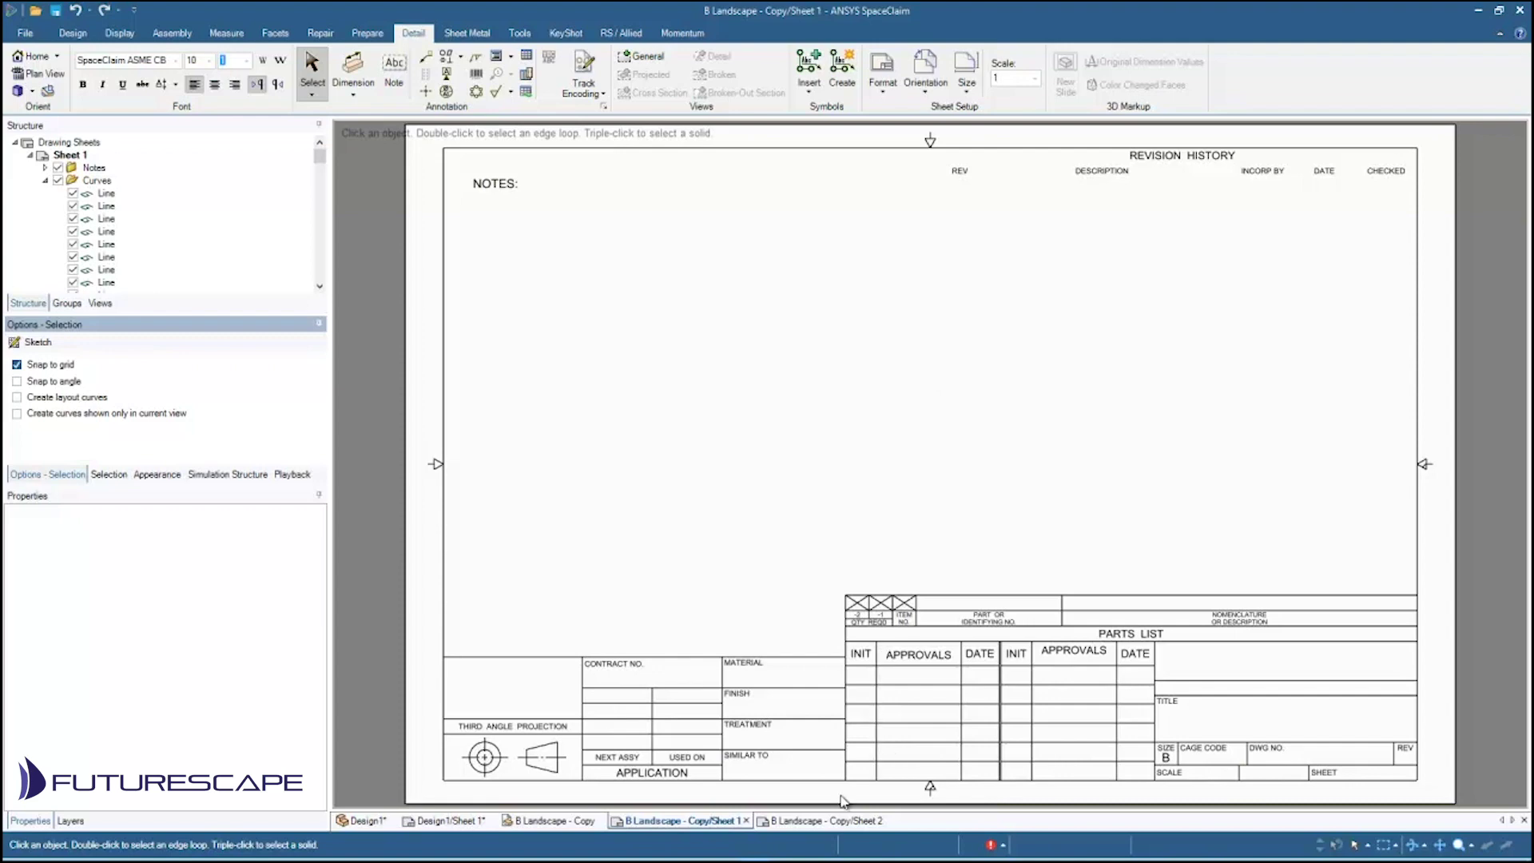
pyautogui.click(815, 825)
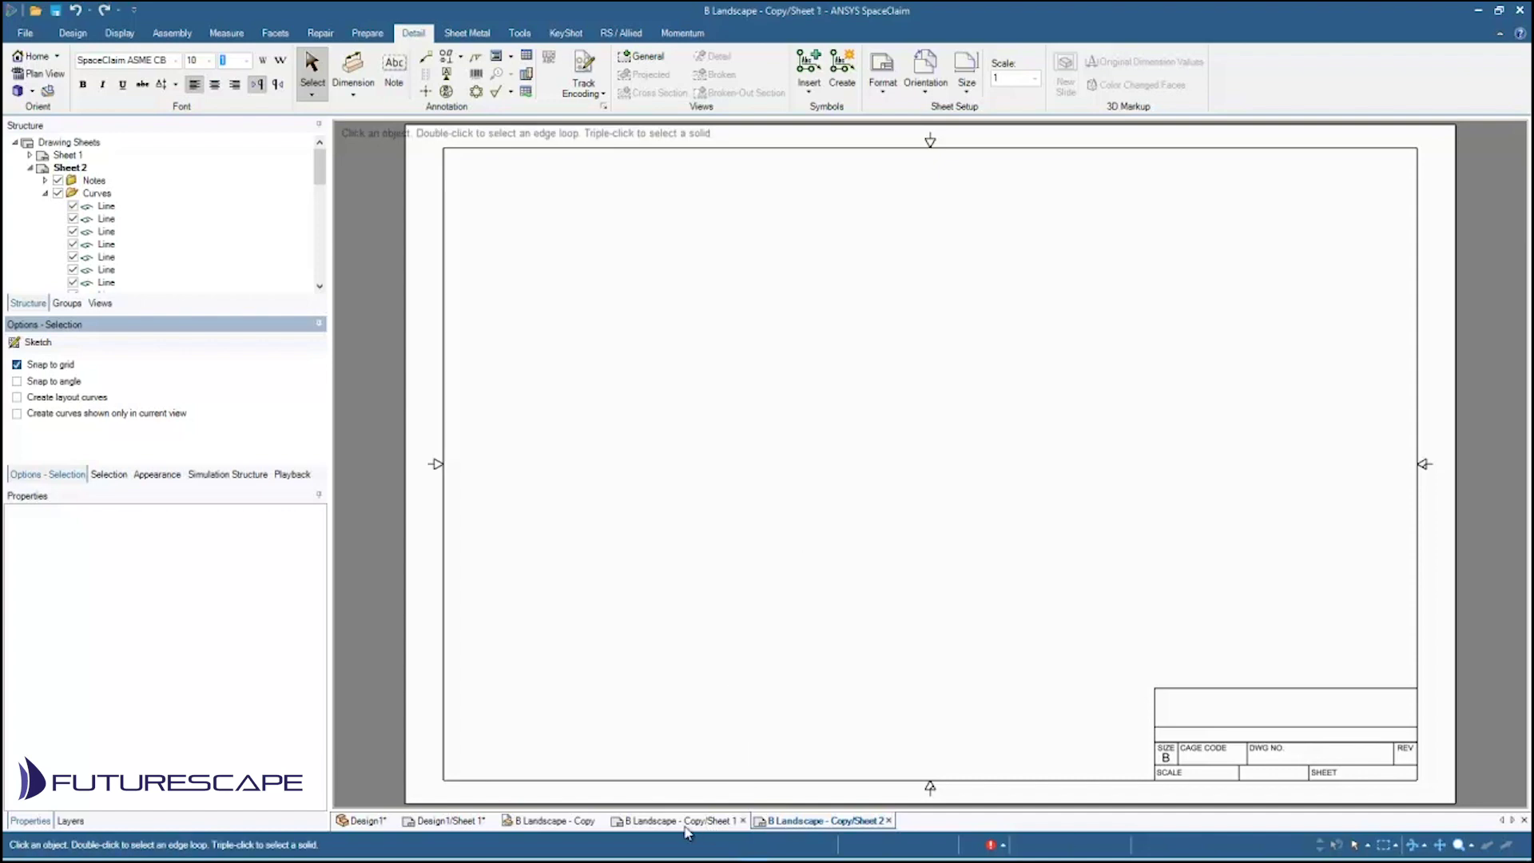
pyautogui.click(840, 823)
pyautogui.click(677, 822)
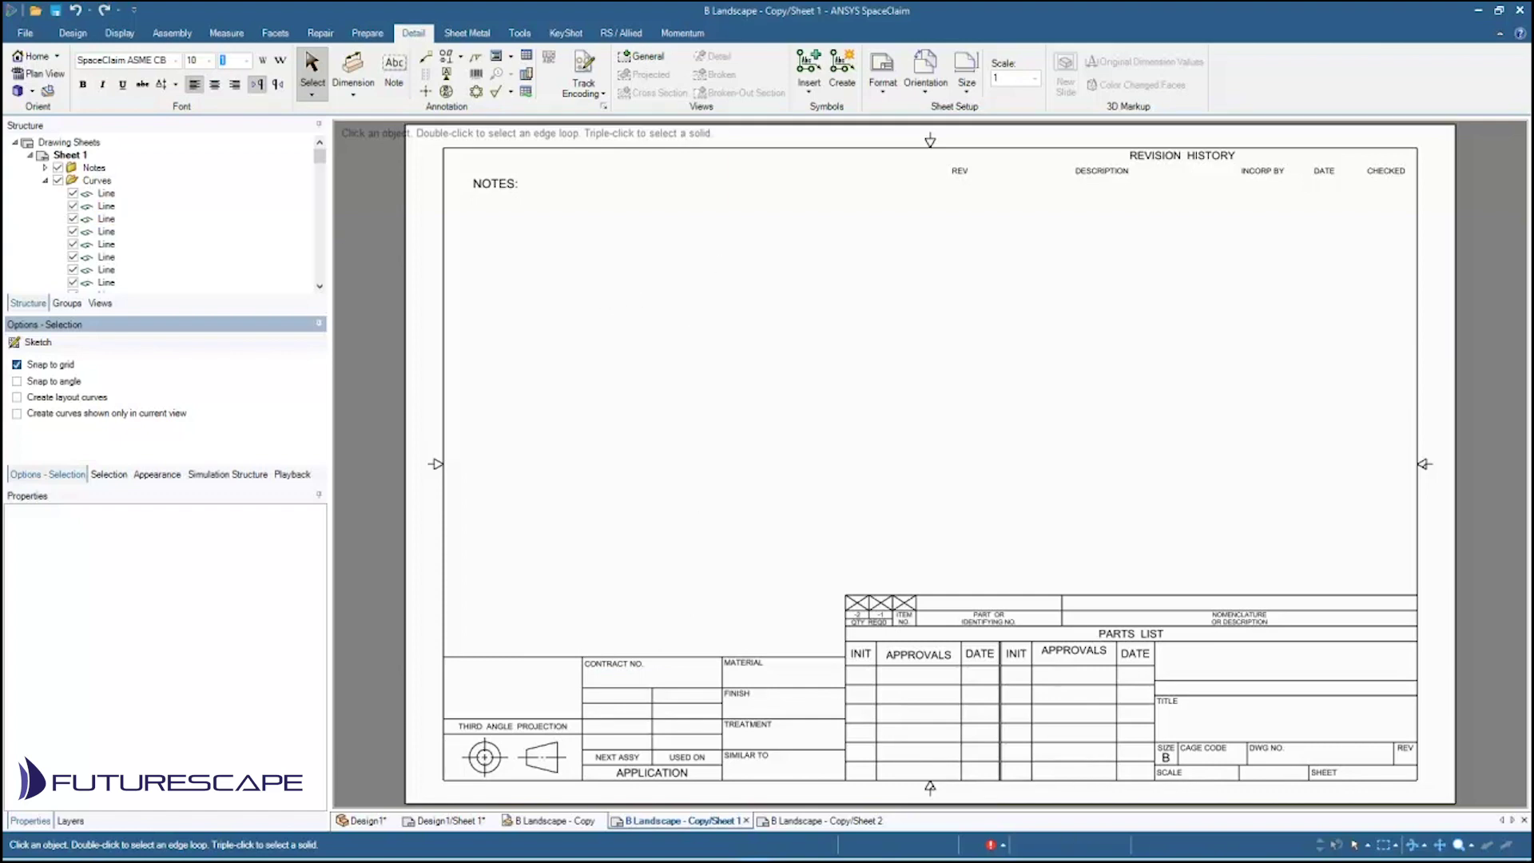
pyautogui.press('super+e')
# - Drag test_logo.png from the IT folder onto the centre of the format's Sheet 1
pyautogui.moveTo(132, 132); pyautogui.dragTo(434, 155)
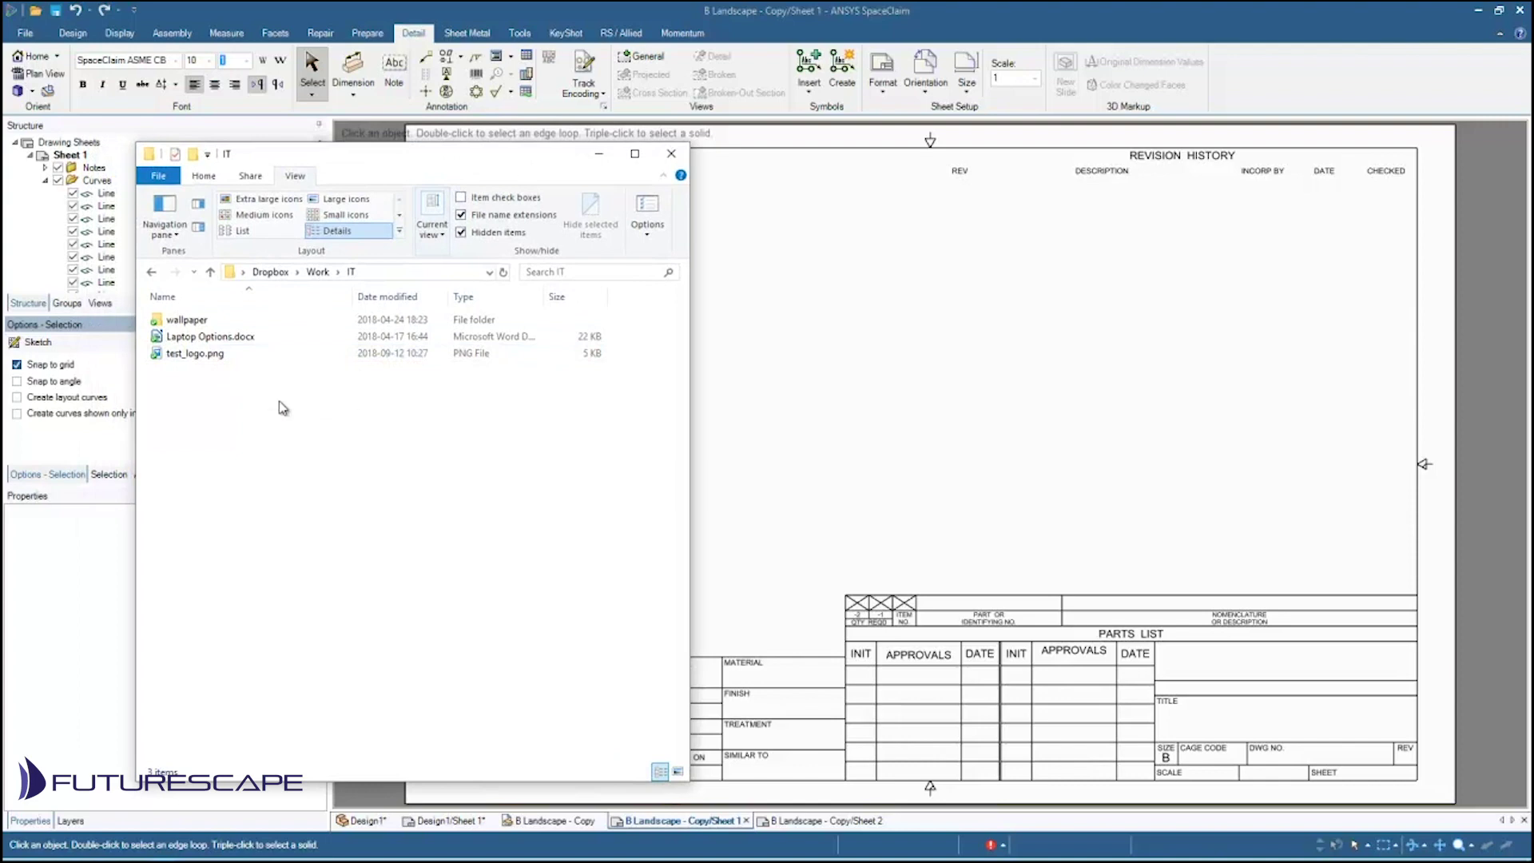
pyautogui.click(175, 357)
pyautogui.moveTo(178, 357)
pyautogui.mouseDown()
pyautogui.moveTo(1043, 493)
pyautogui.moveTo(1269, 63)
pyautogui.moveTo(967, 375)
pyautogui.moveTo(1016, 386)
pyautogui.moveTo(1085, 477)
pyautogui.moveTo(1178, 465)
pyautogui.moveTo(1038, 472)
pyautogui.moveTo(1235, 670)
pyautogui.moveTo(1222, 500)
pyautogui.moveTo(1201, 472)
pyautogui.mouseUp()
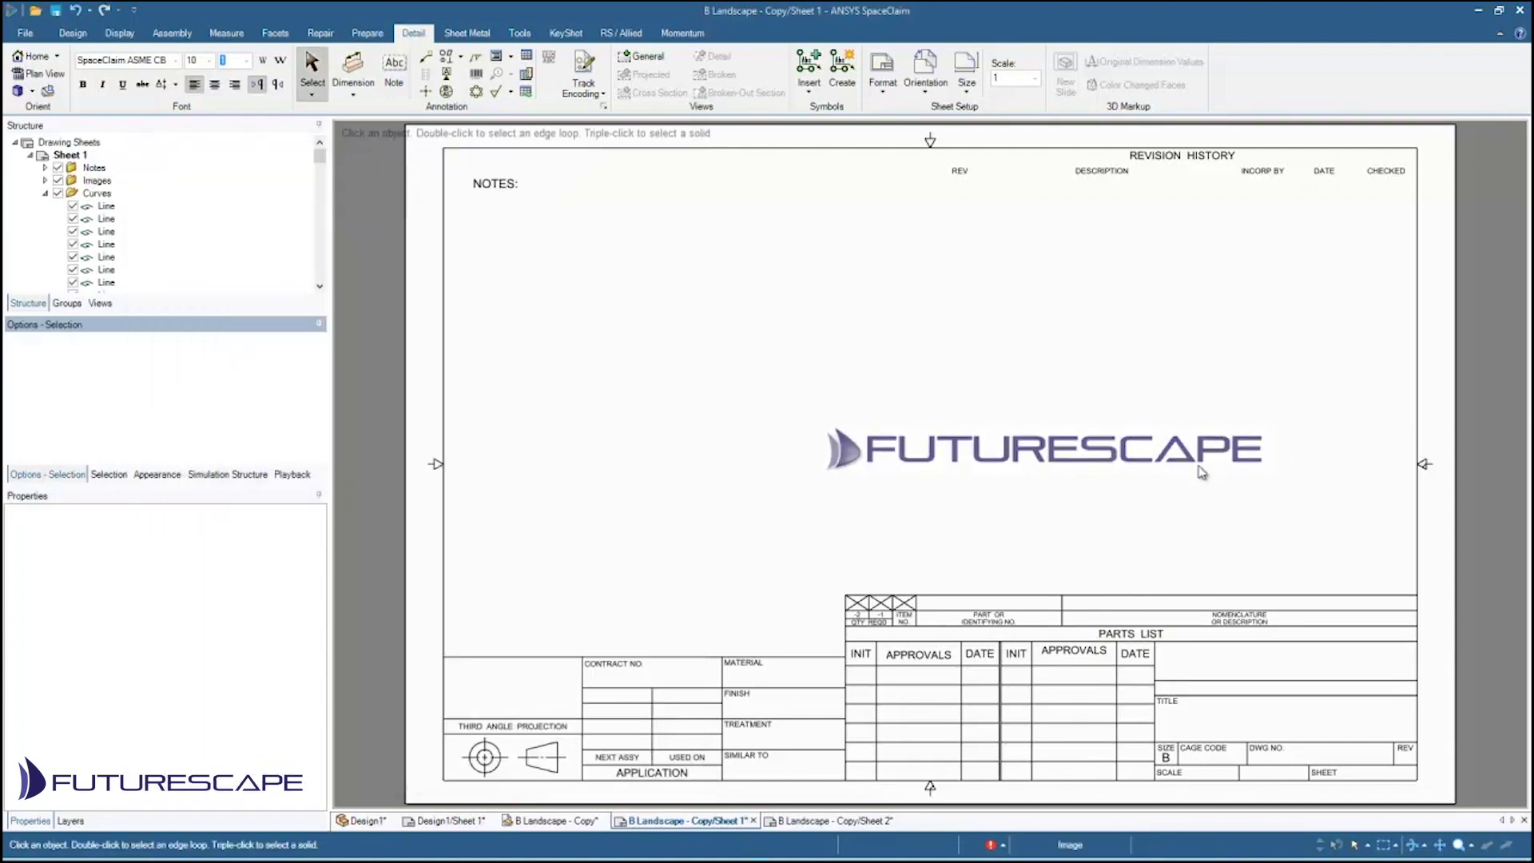
pyautogui.click(1083, 453)
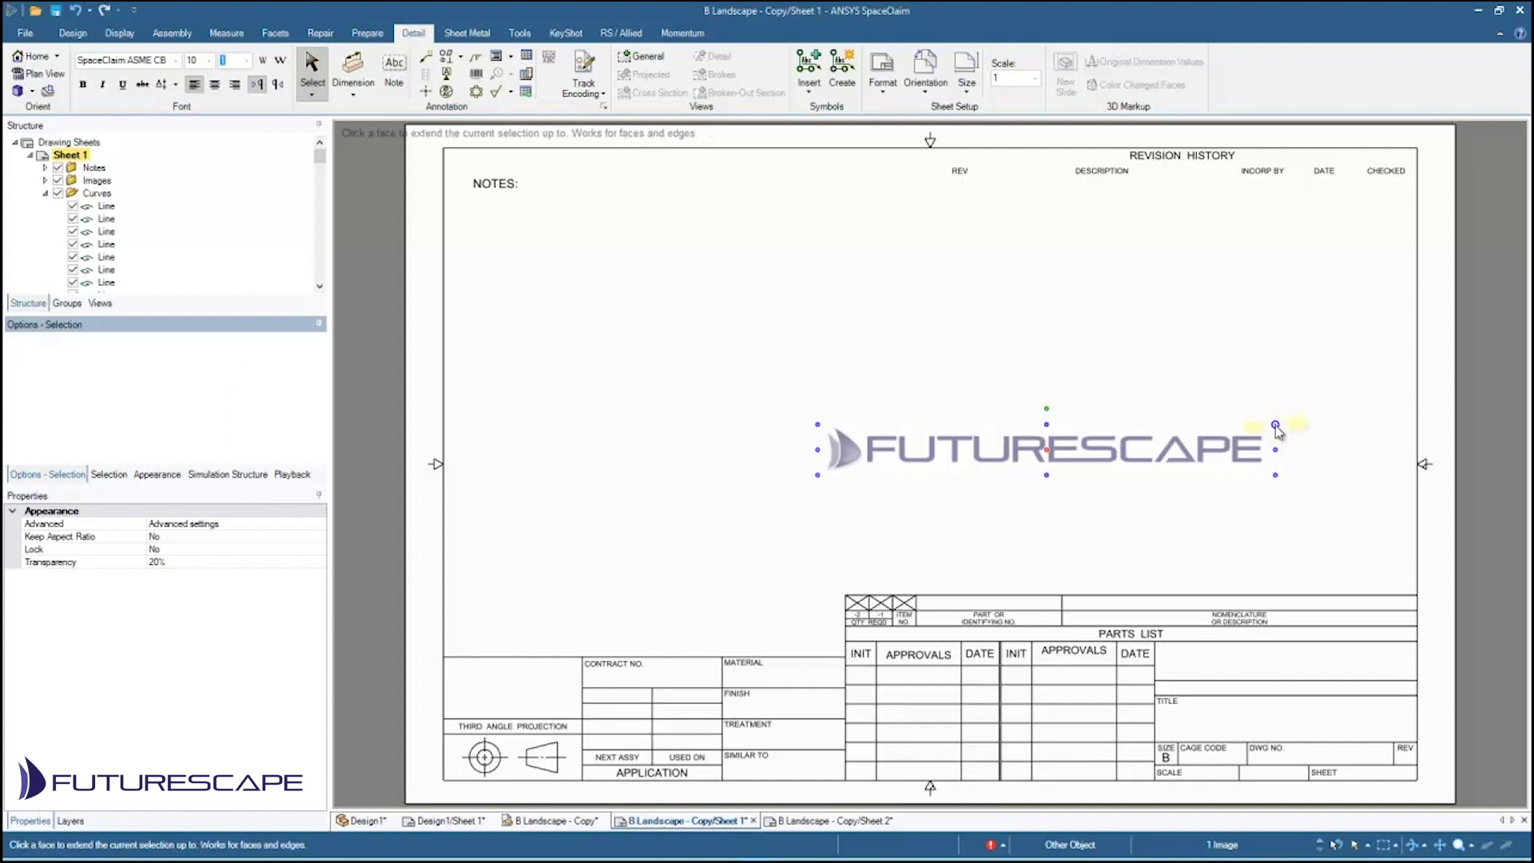
# - Shrink the FUTURESCAPE logo and place it in the title-block box beside PARTS LIST
pyautogui.moveTo(1276, 431); pyautogui.dragTo(1035, 459)
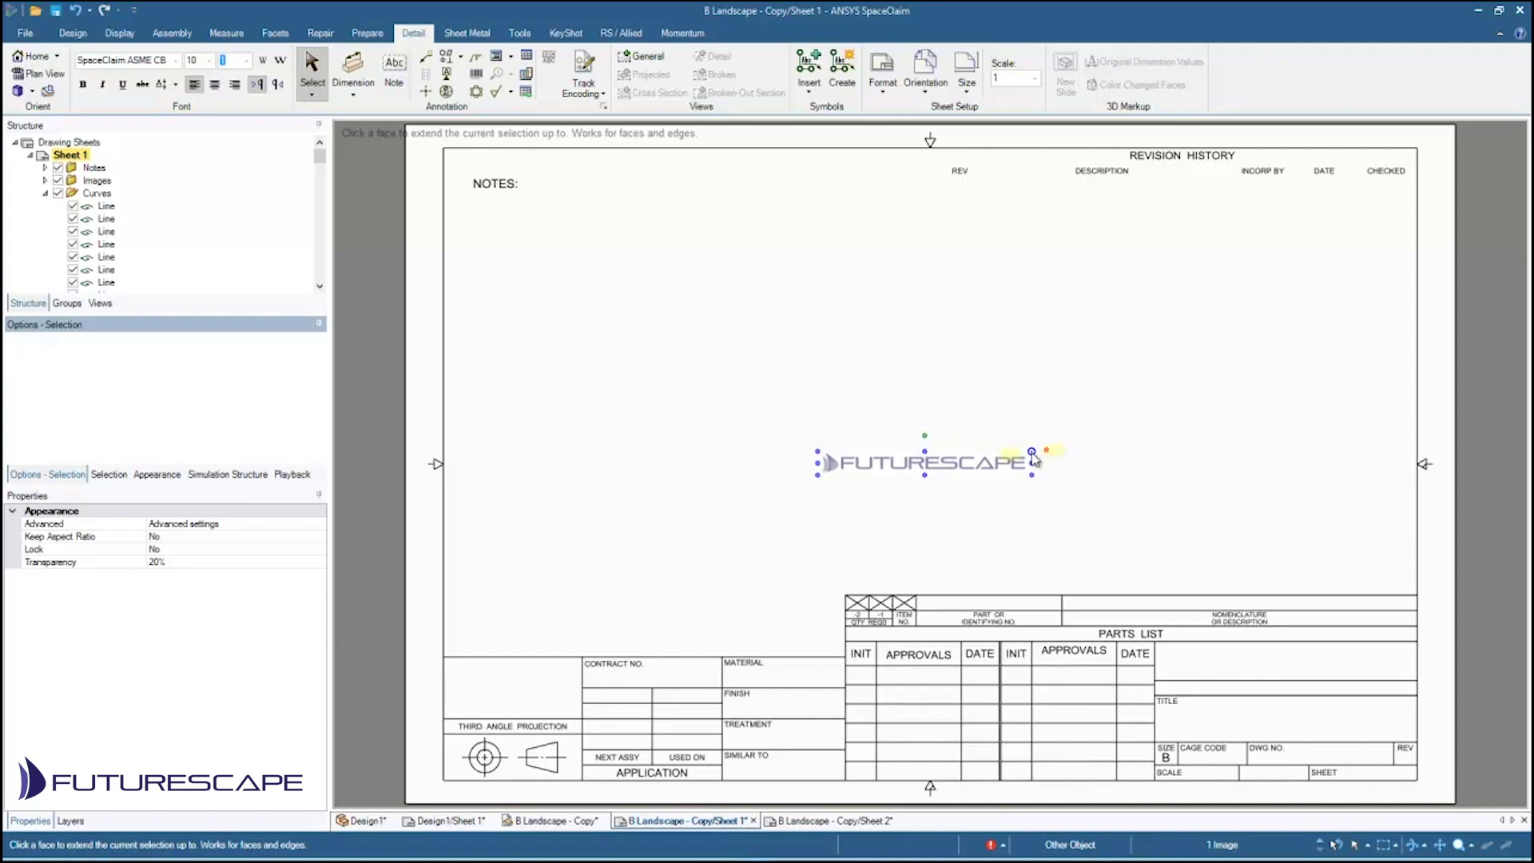
pyautogui.click(1199, 476)
pyautogui.moveTo(929, 470); pyautogui.dragTo(1271, 669)
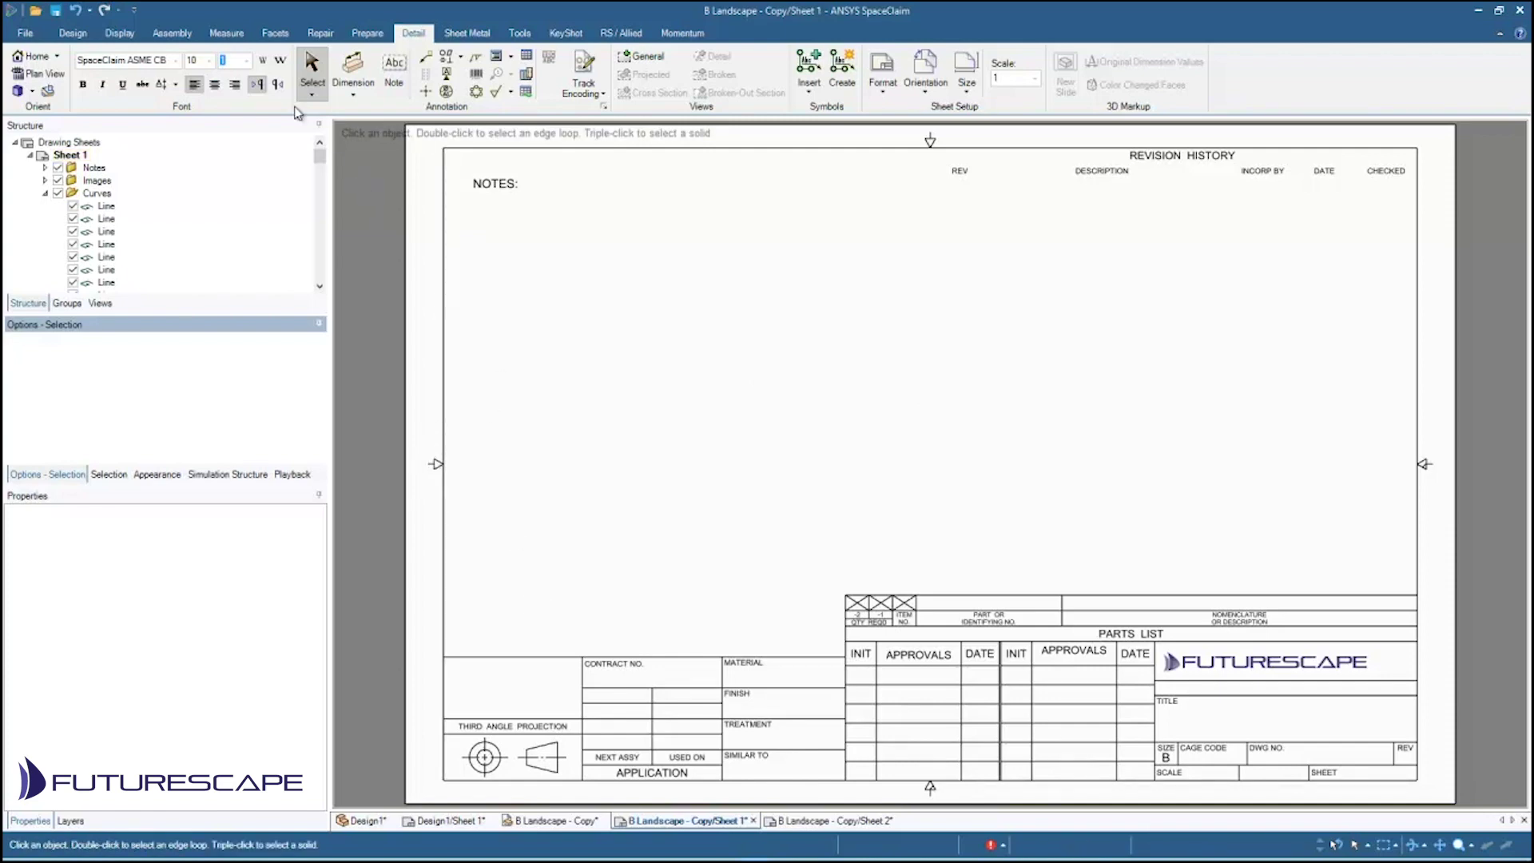
pyautogui.moveTo(419, 451); pyautogui.dragTo(469, 482)
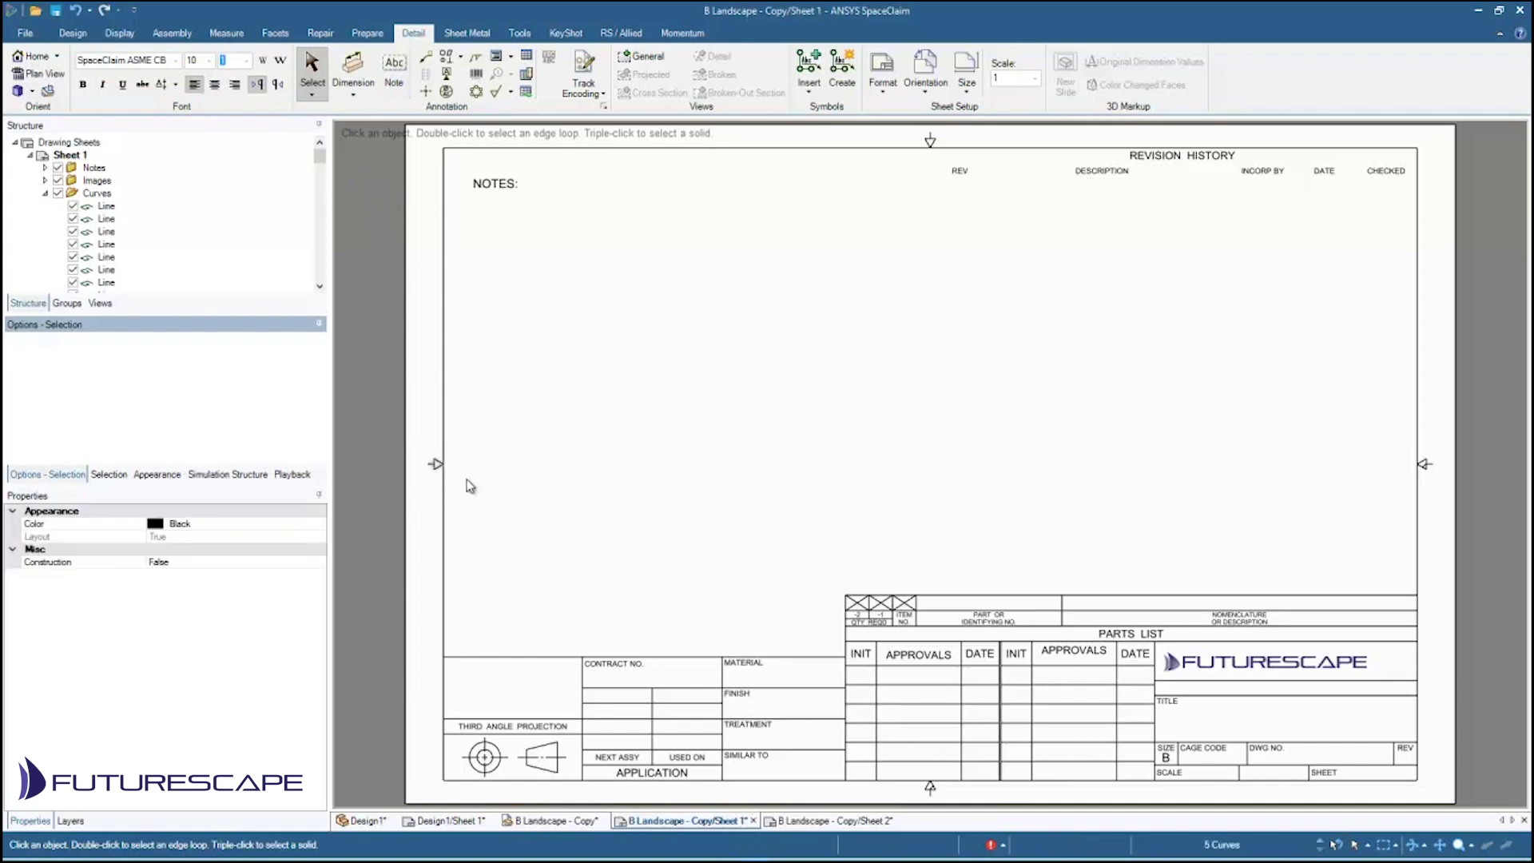
# - Shift the selected left-edge curves left and move the sheet's left border 0.14in further out
pyautogui.click(73, 33)
pyautogui.click(463, 76)
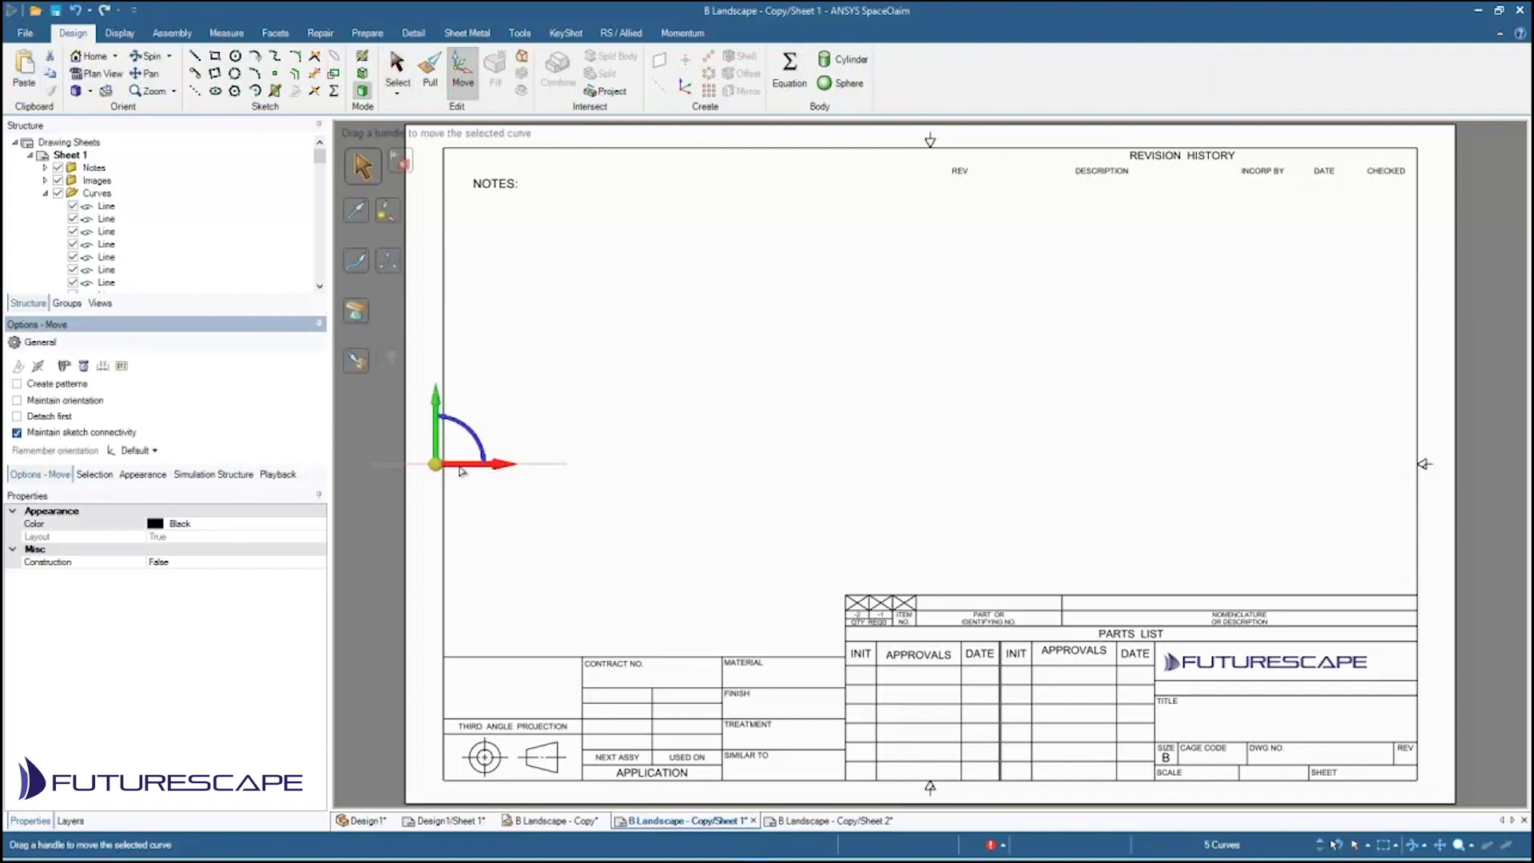
pyautogui.moveTo(461, 472); pyautogui.dragTo(516, 482)
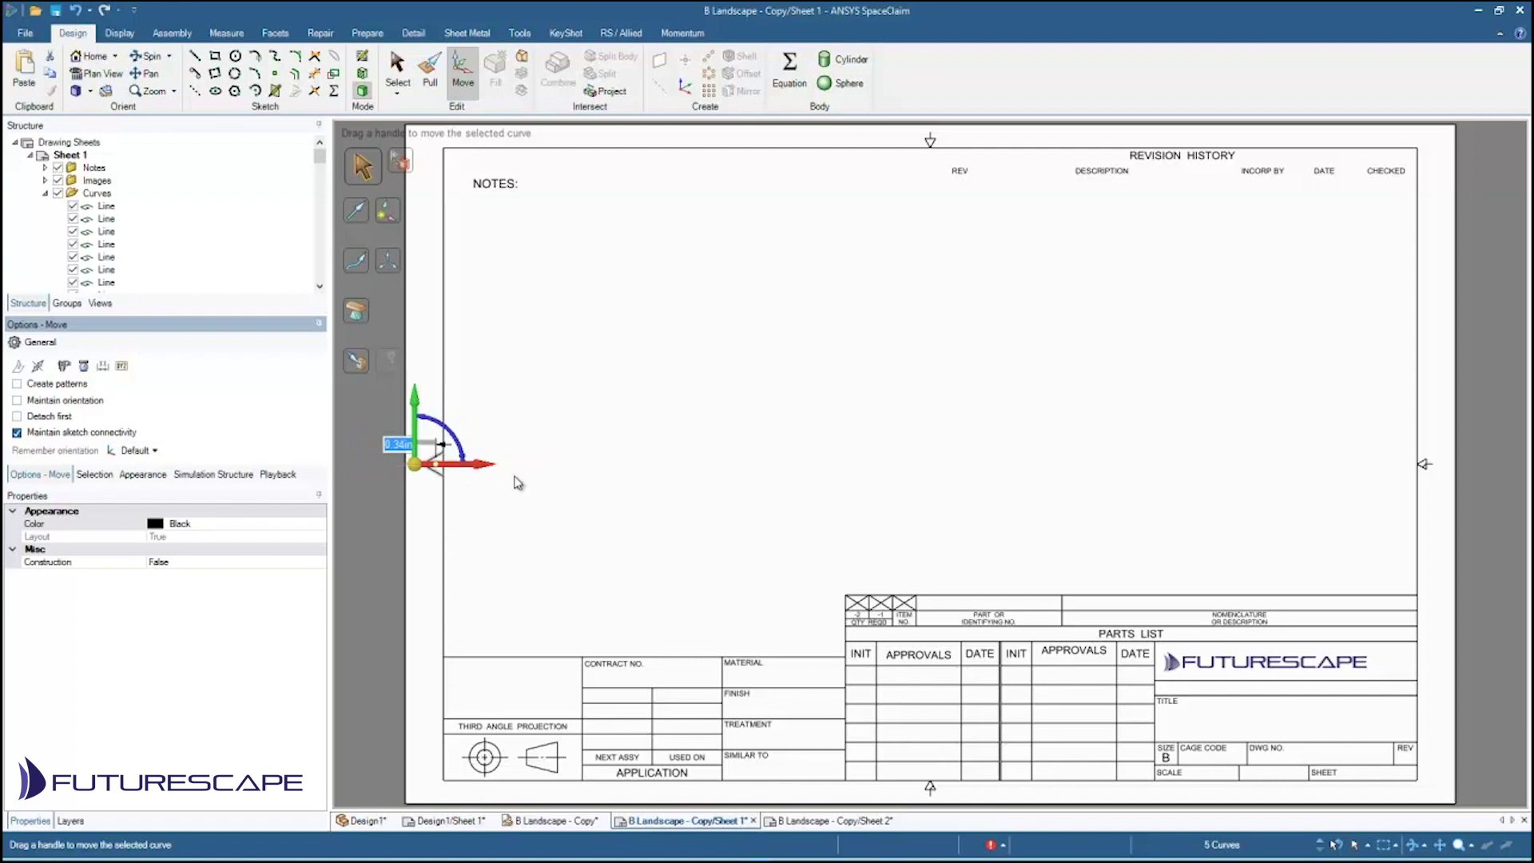
pyautogui.click(626, 429)
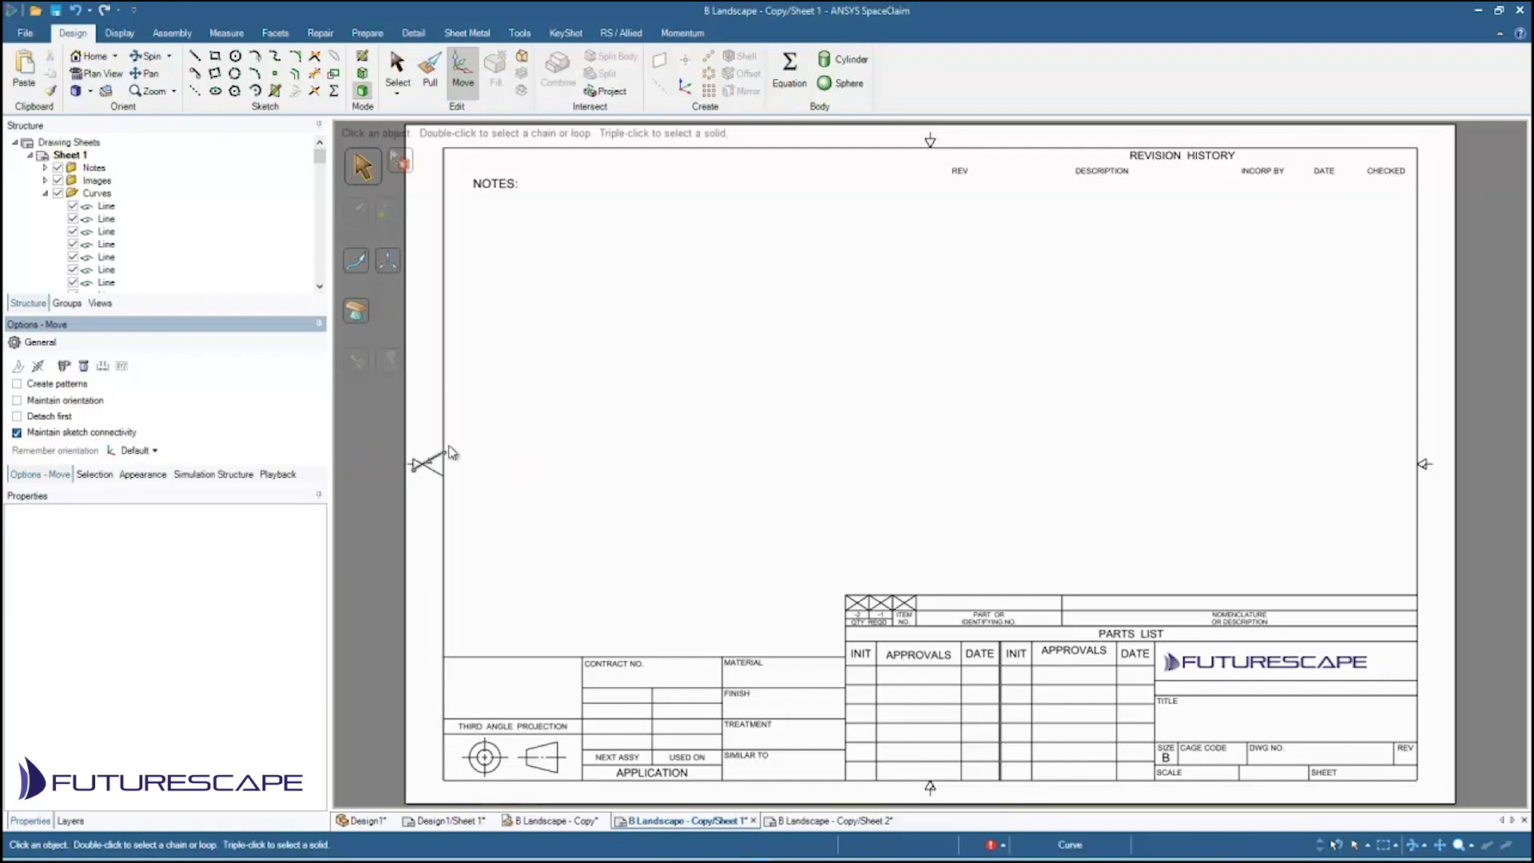
pyautogui.click(446, 261)
pyautogui.moveTo(505, 468); pyautogui.dragTo(481, 468)
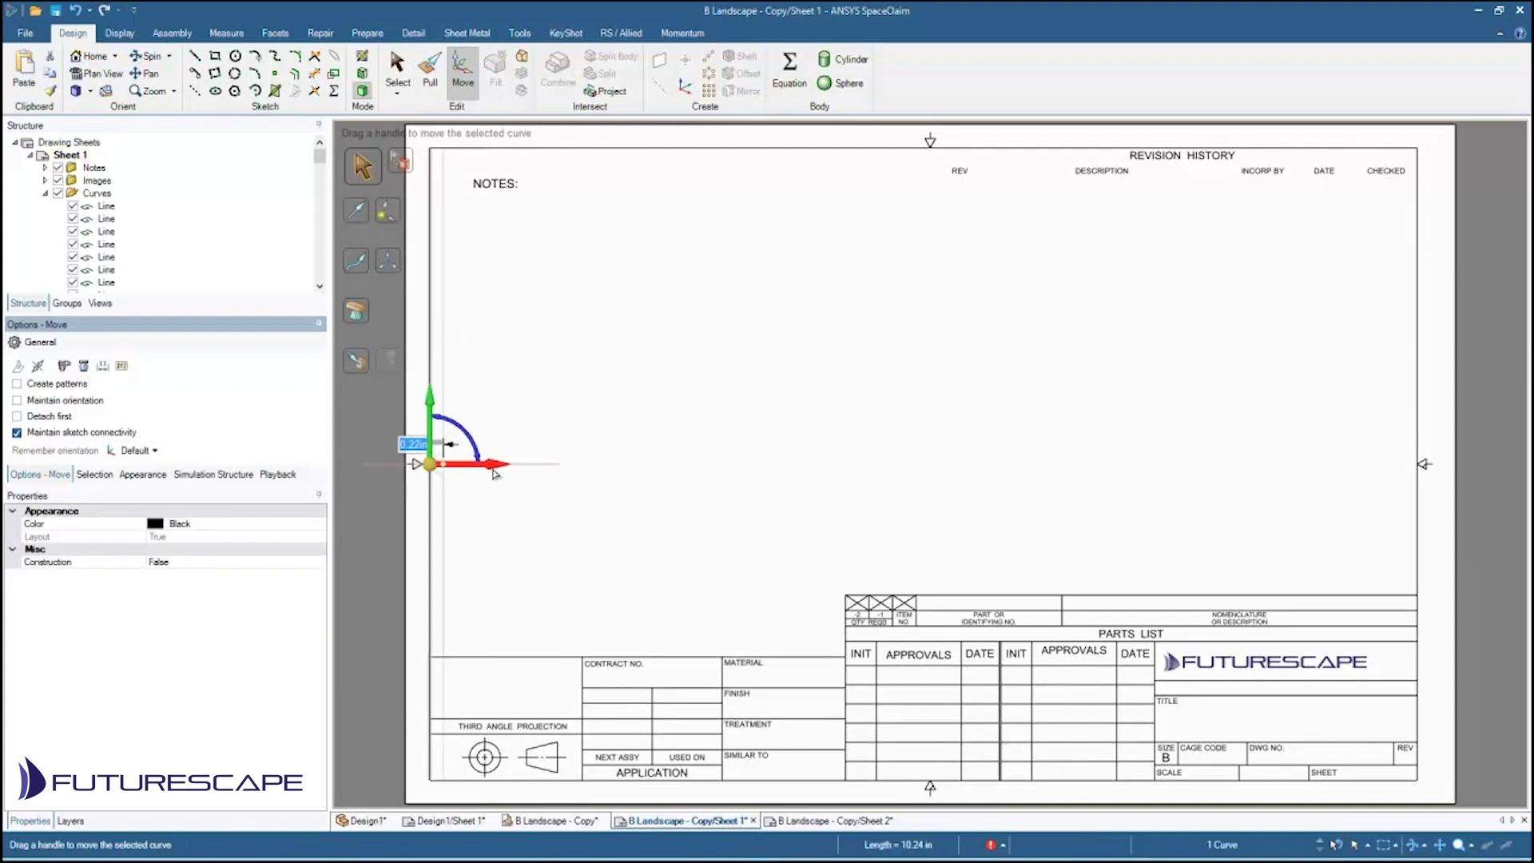
pyautogui.click(608, 412)
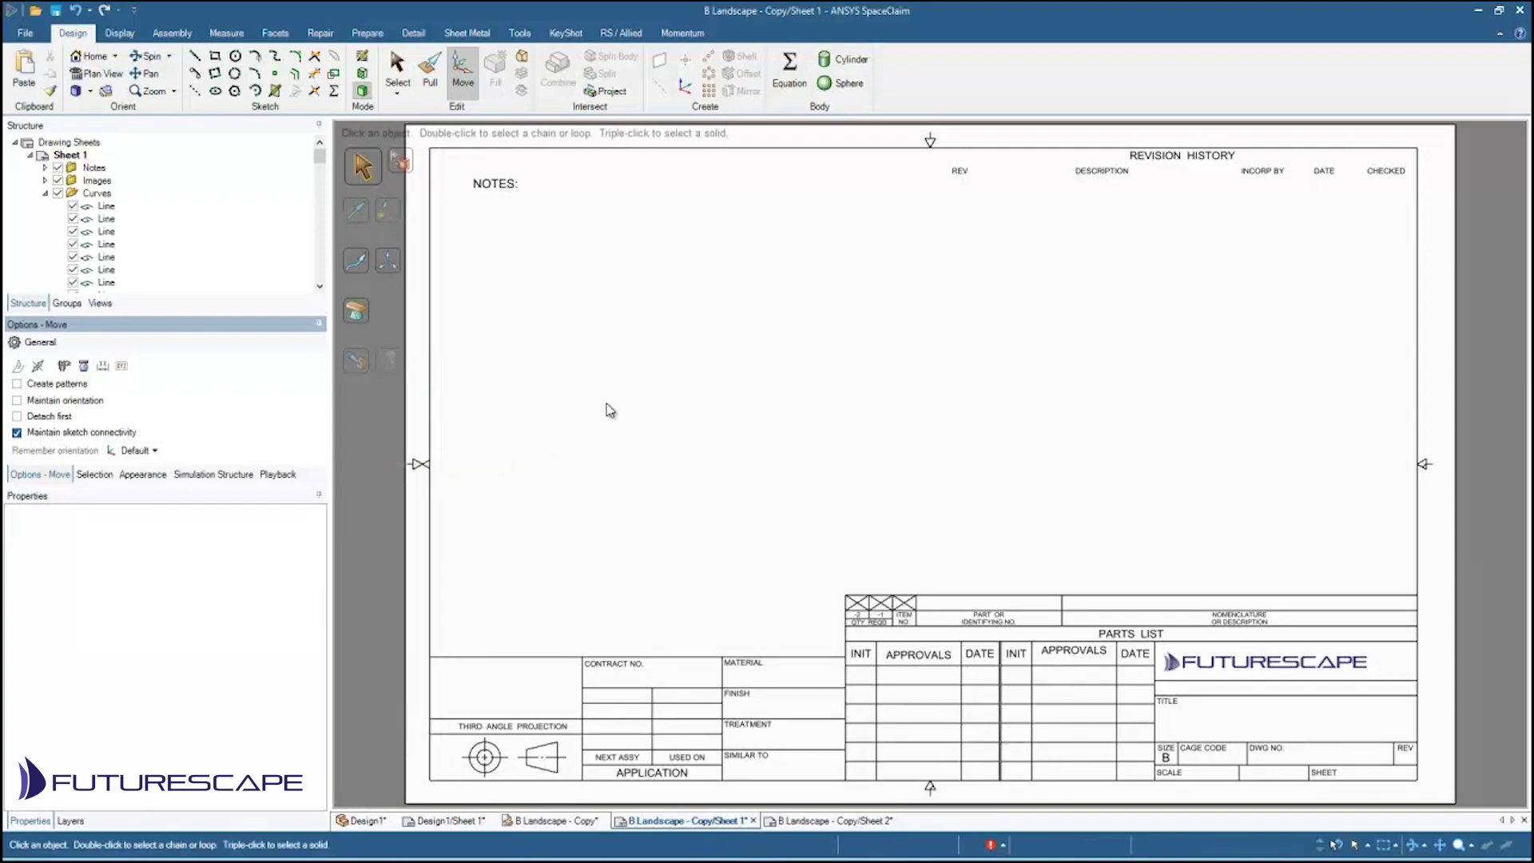
# - Draw a 15.98in sketch line from the left border to the right border below NOTES
pyautogui.click(194, 60)
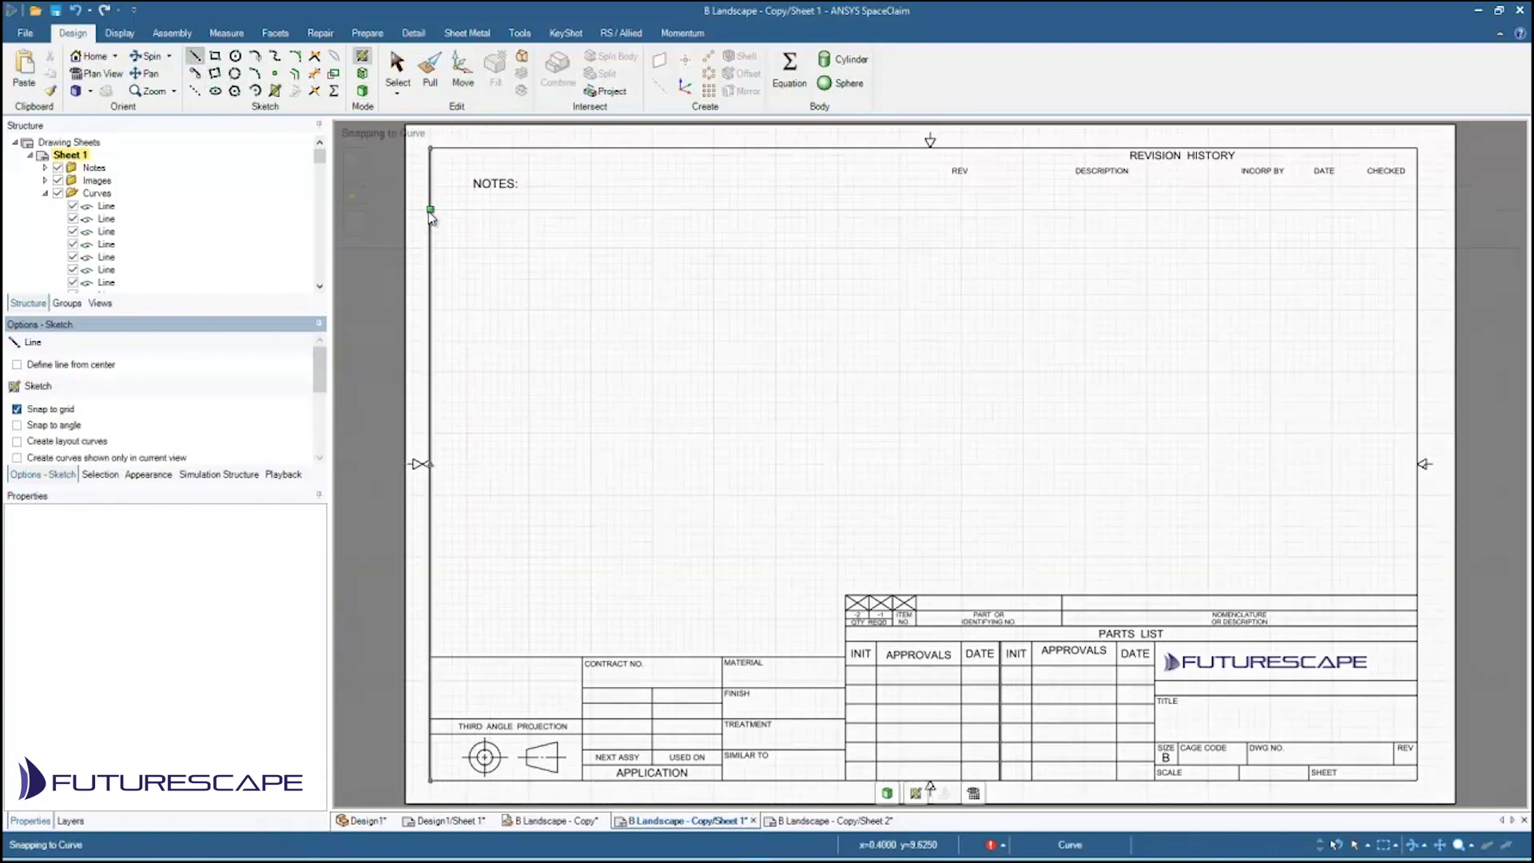
pyautogui.click(431, 210)
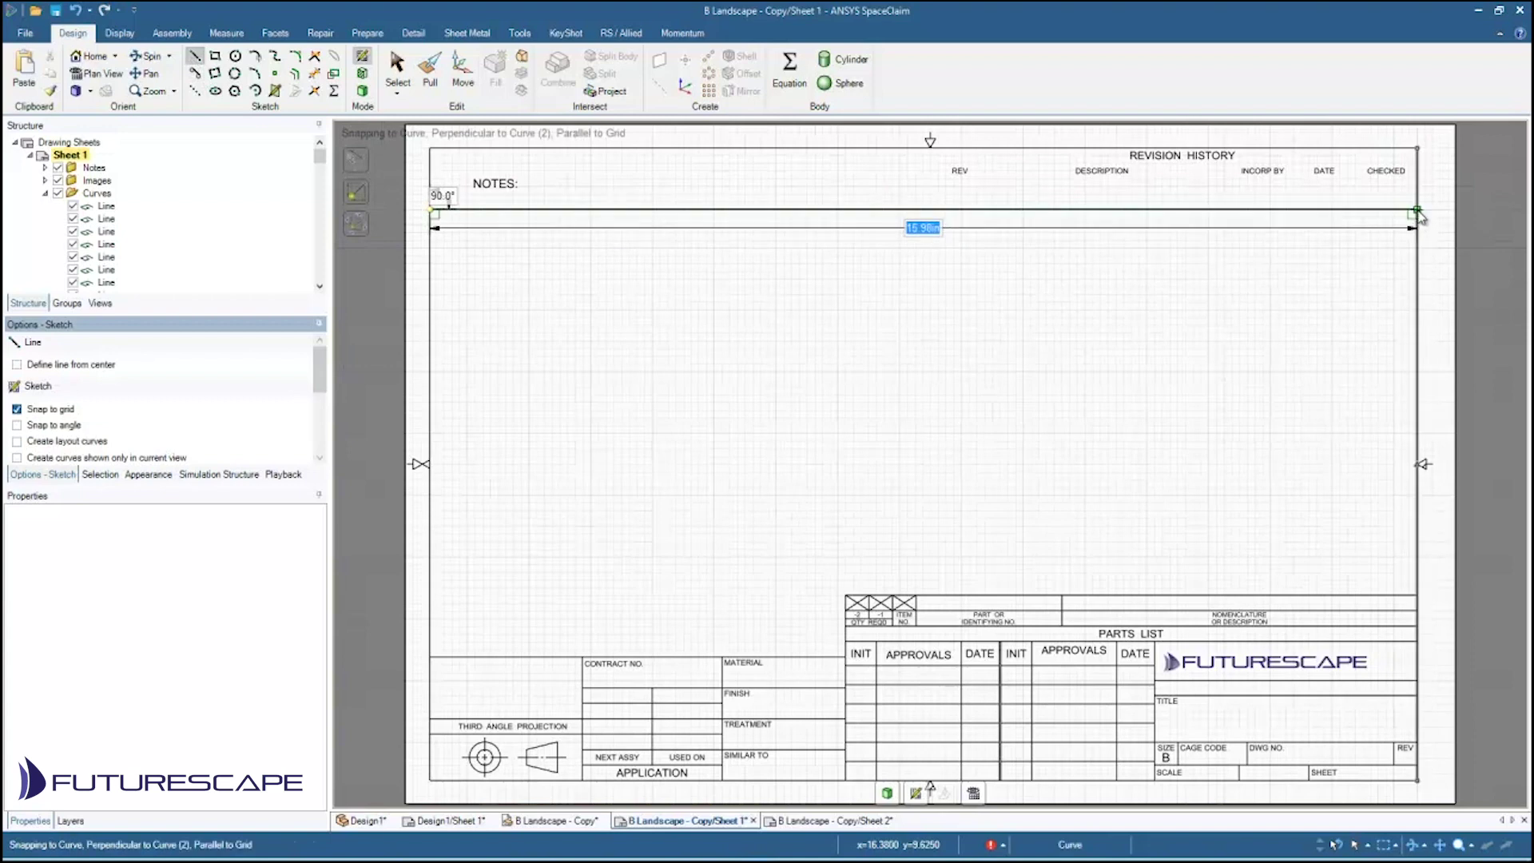
pyautogui.click(1419, 214)
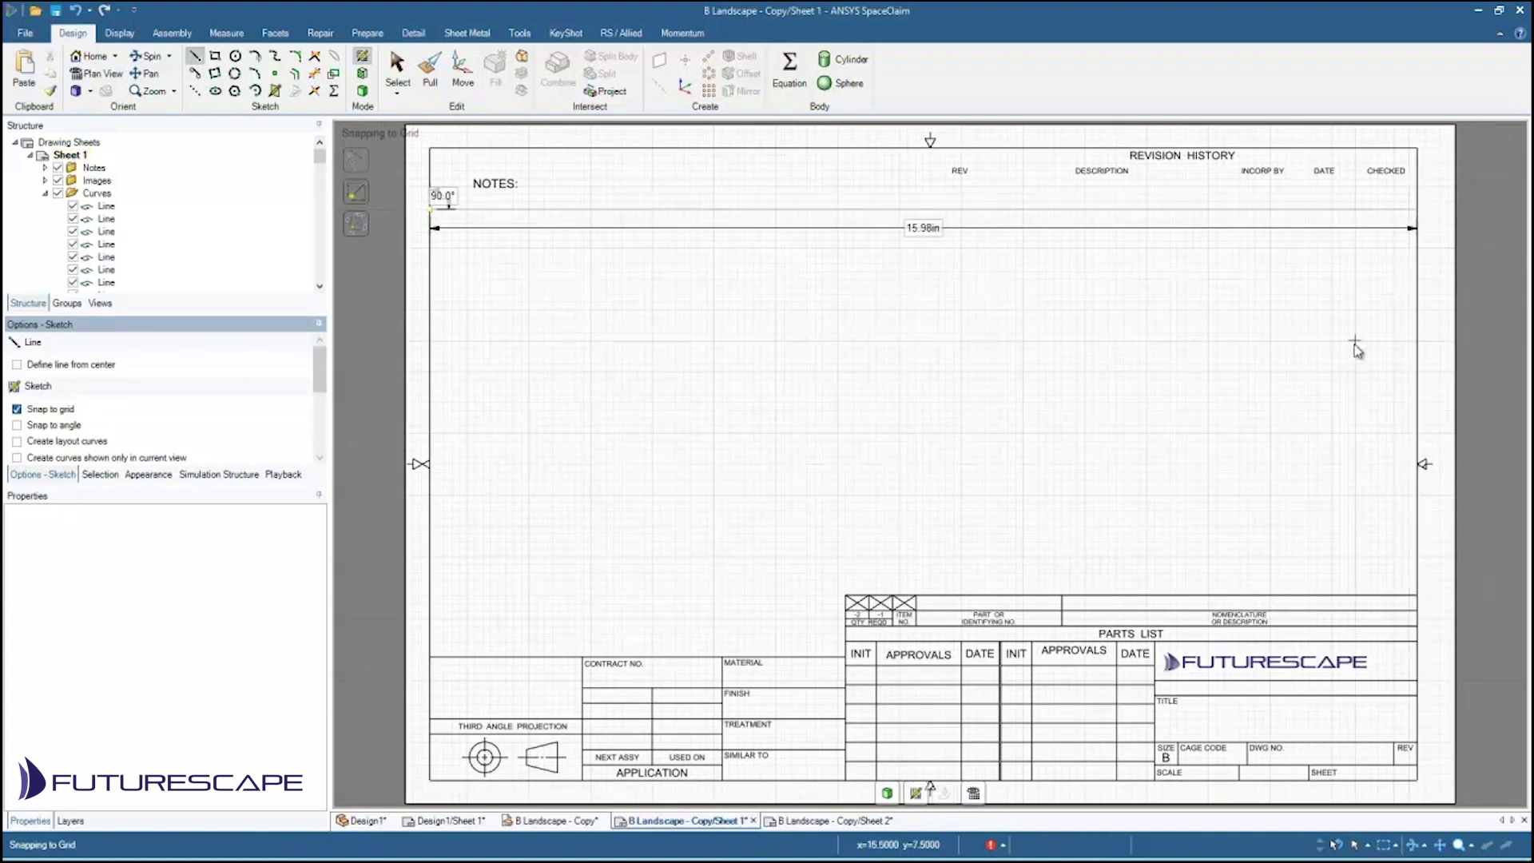
pyautogui.click(397, 68)
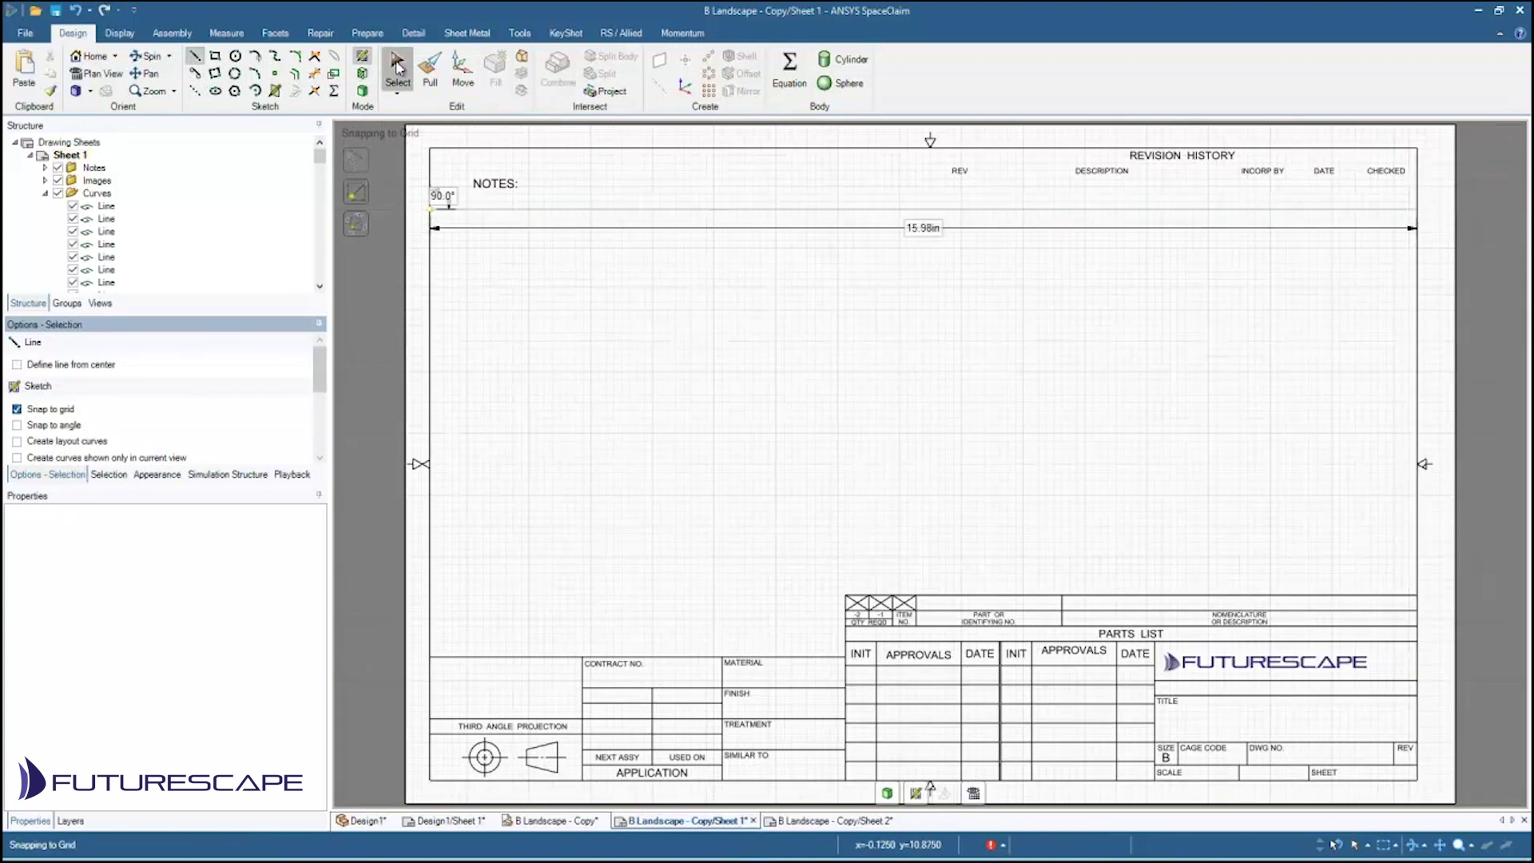
# - Change the new line under NOTES from green to black (0, 0, 0)
pyautogui.rightClick(577, 211)
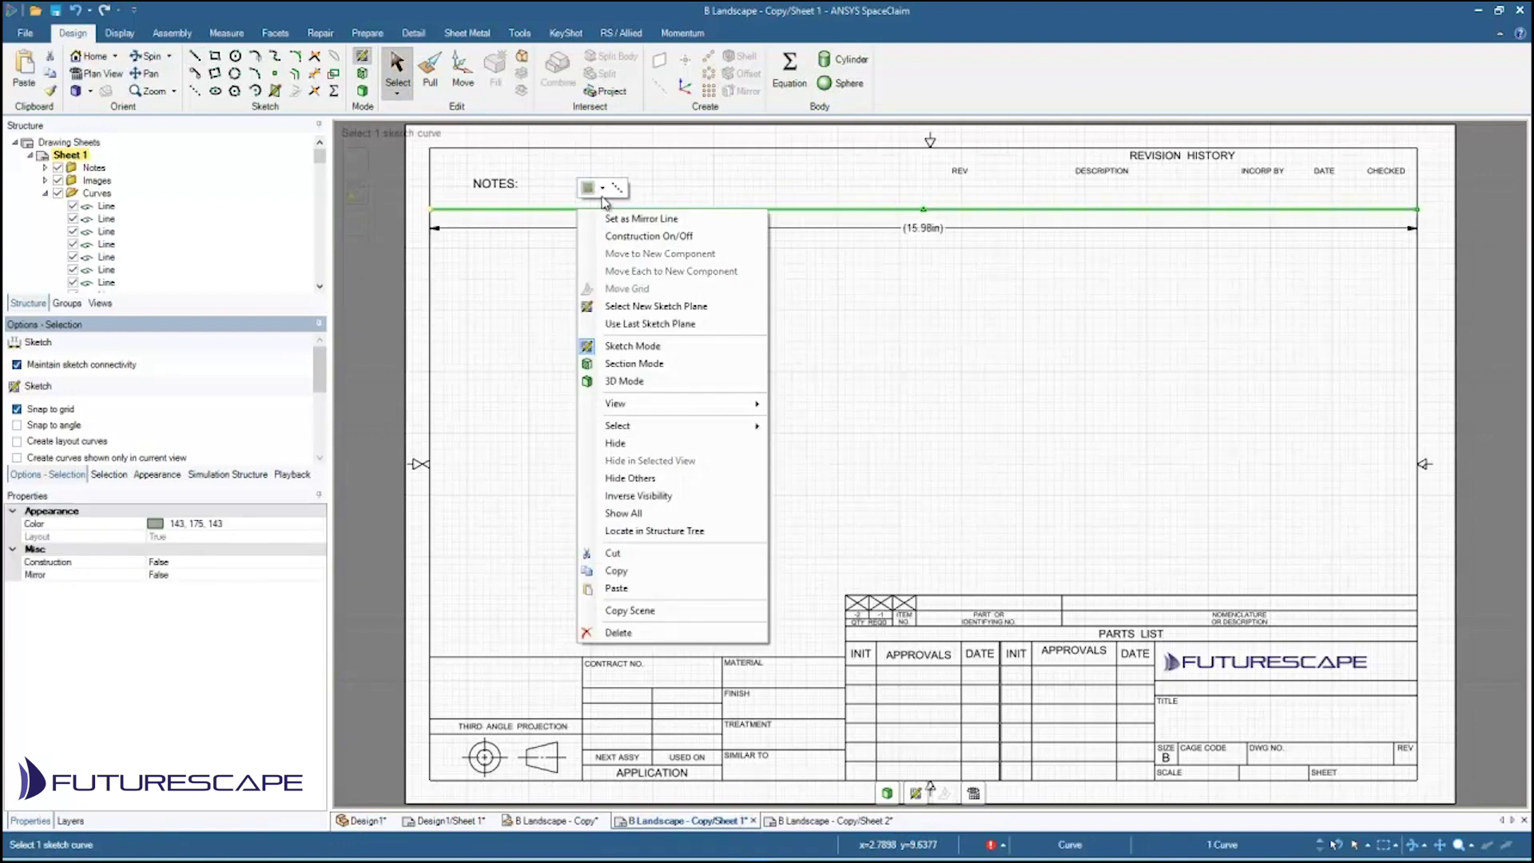
pyautogui.click(603, 190)
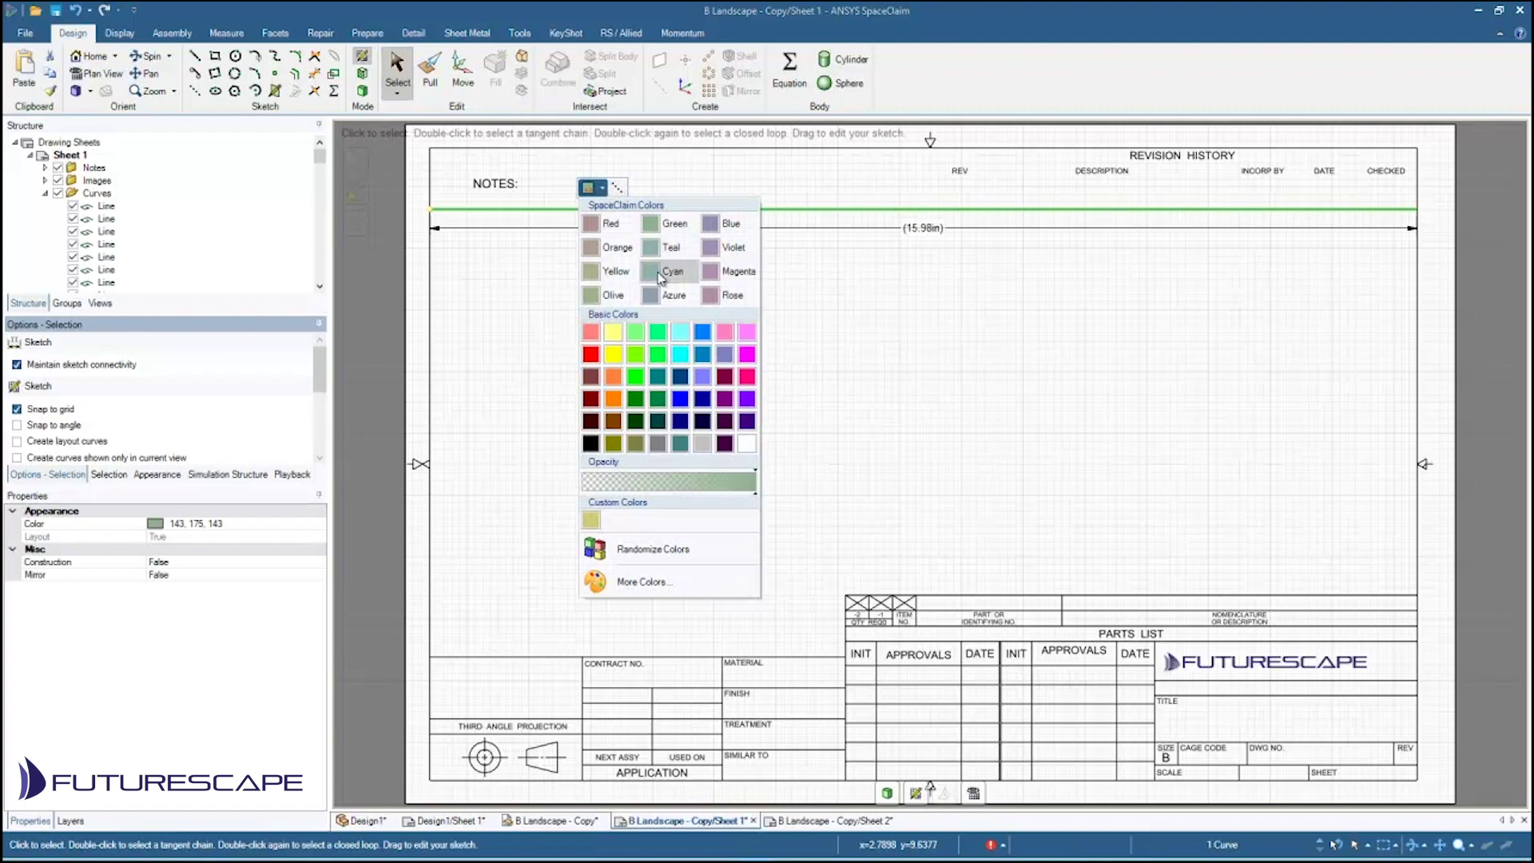
pyautogui.click(592, 444)
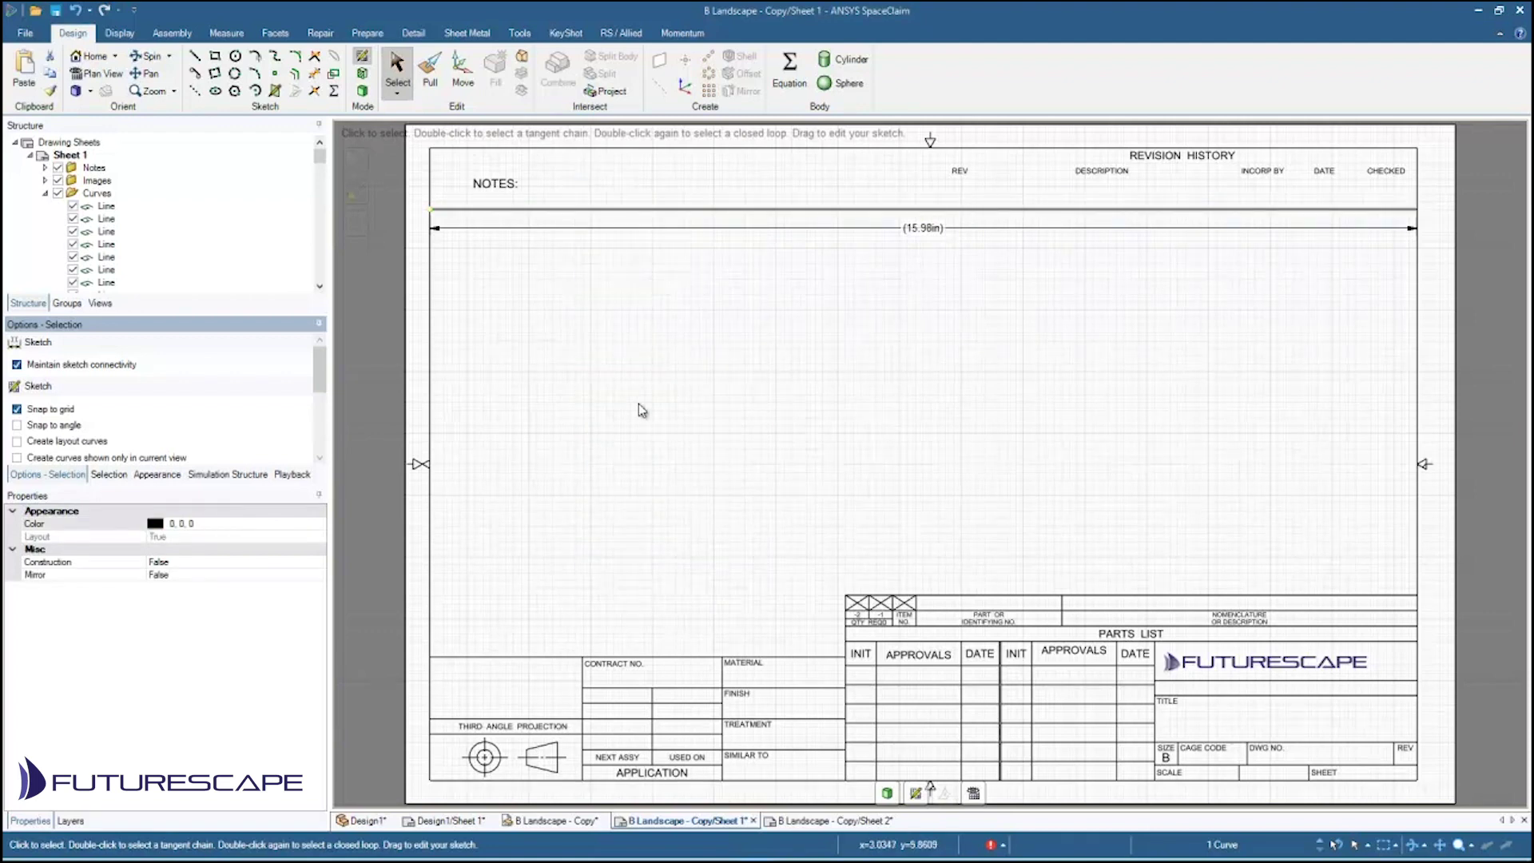
pyautogui.click(636, 262)
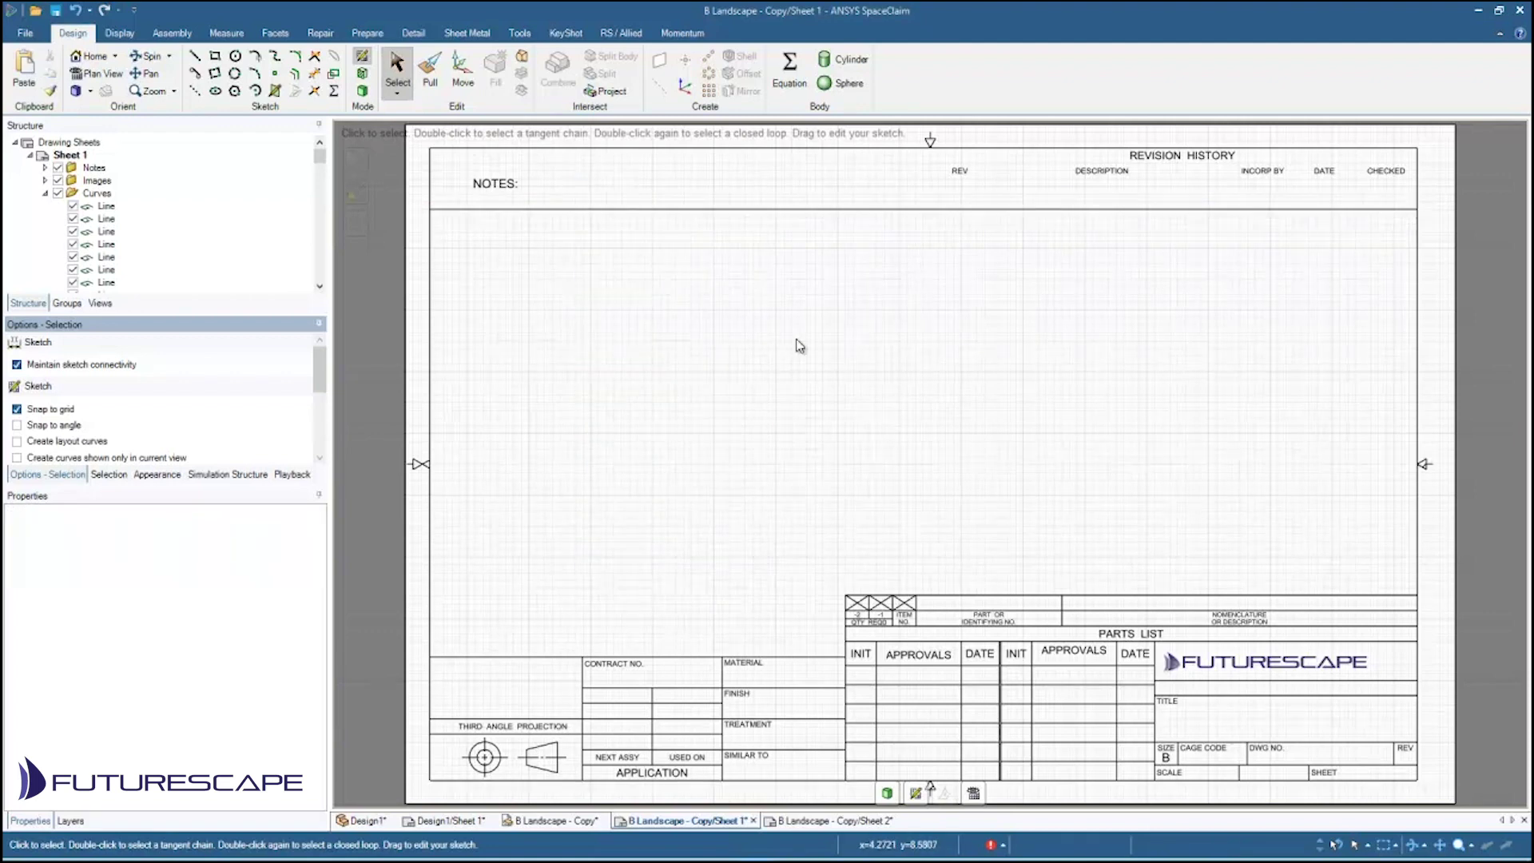
# - Raise the title block's 6.73 in top line about 0.45 in, above the CONTRACT NO. row
pyautogui.click(669, 657)
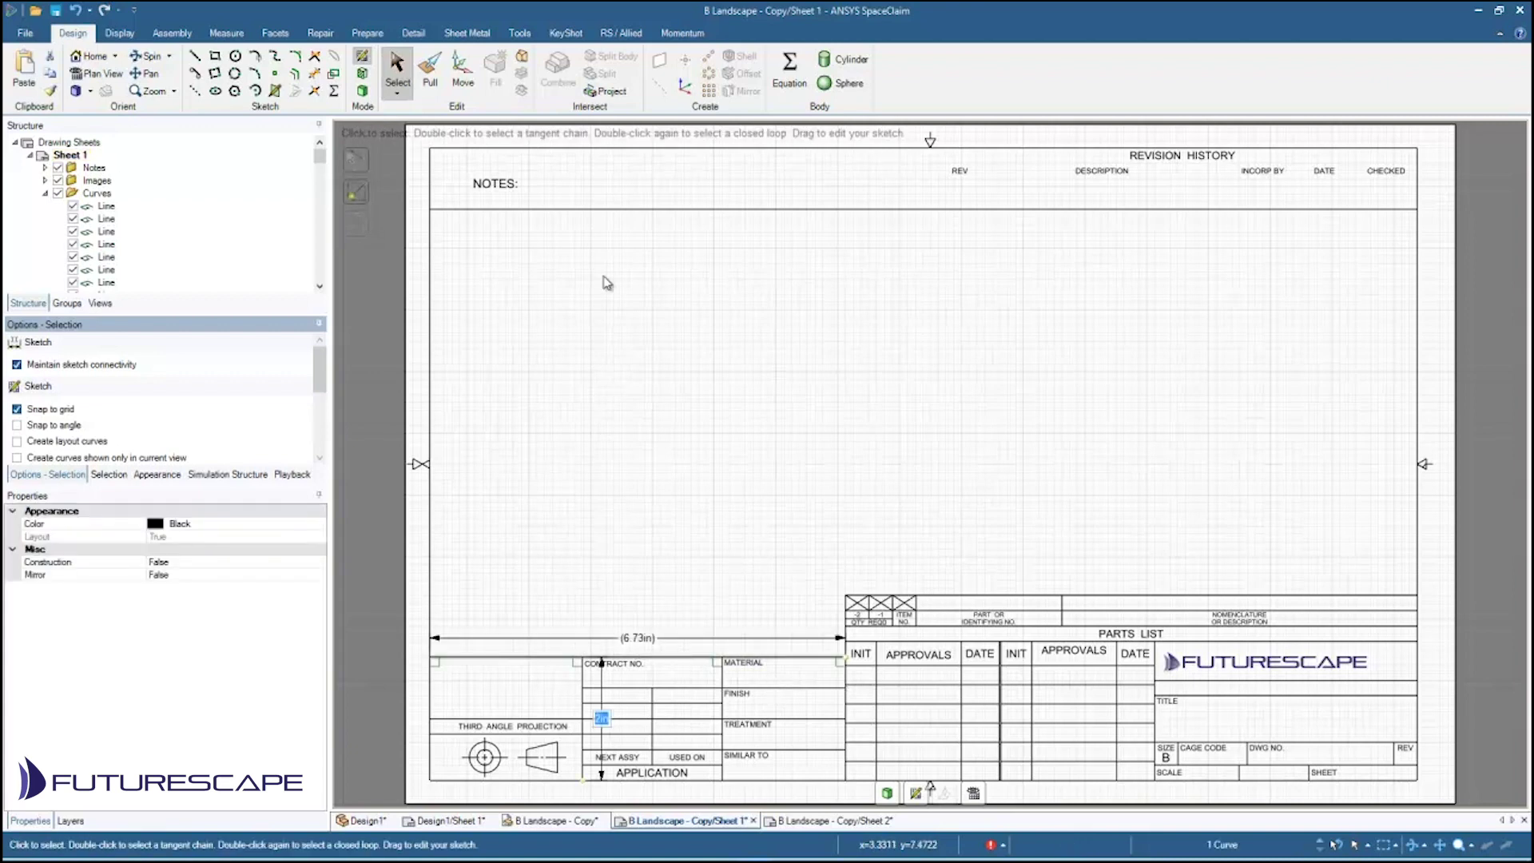
pyautogui.click(462, 74)
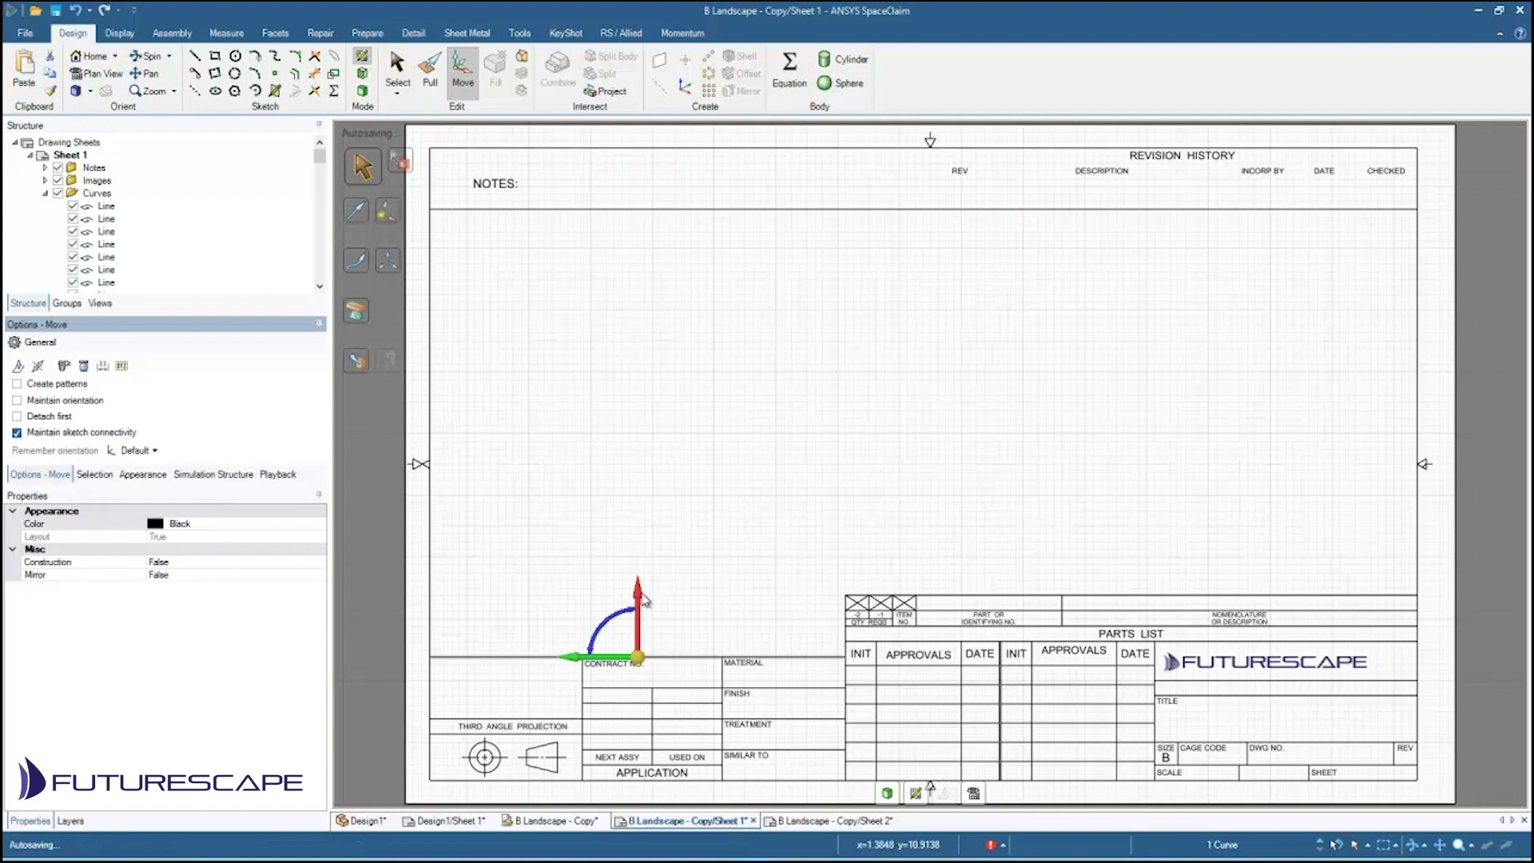
pyautogui.moveTo(637, 585); pyautogui.dragTo(639, 564)
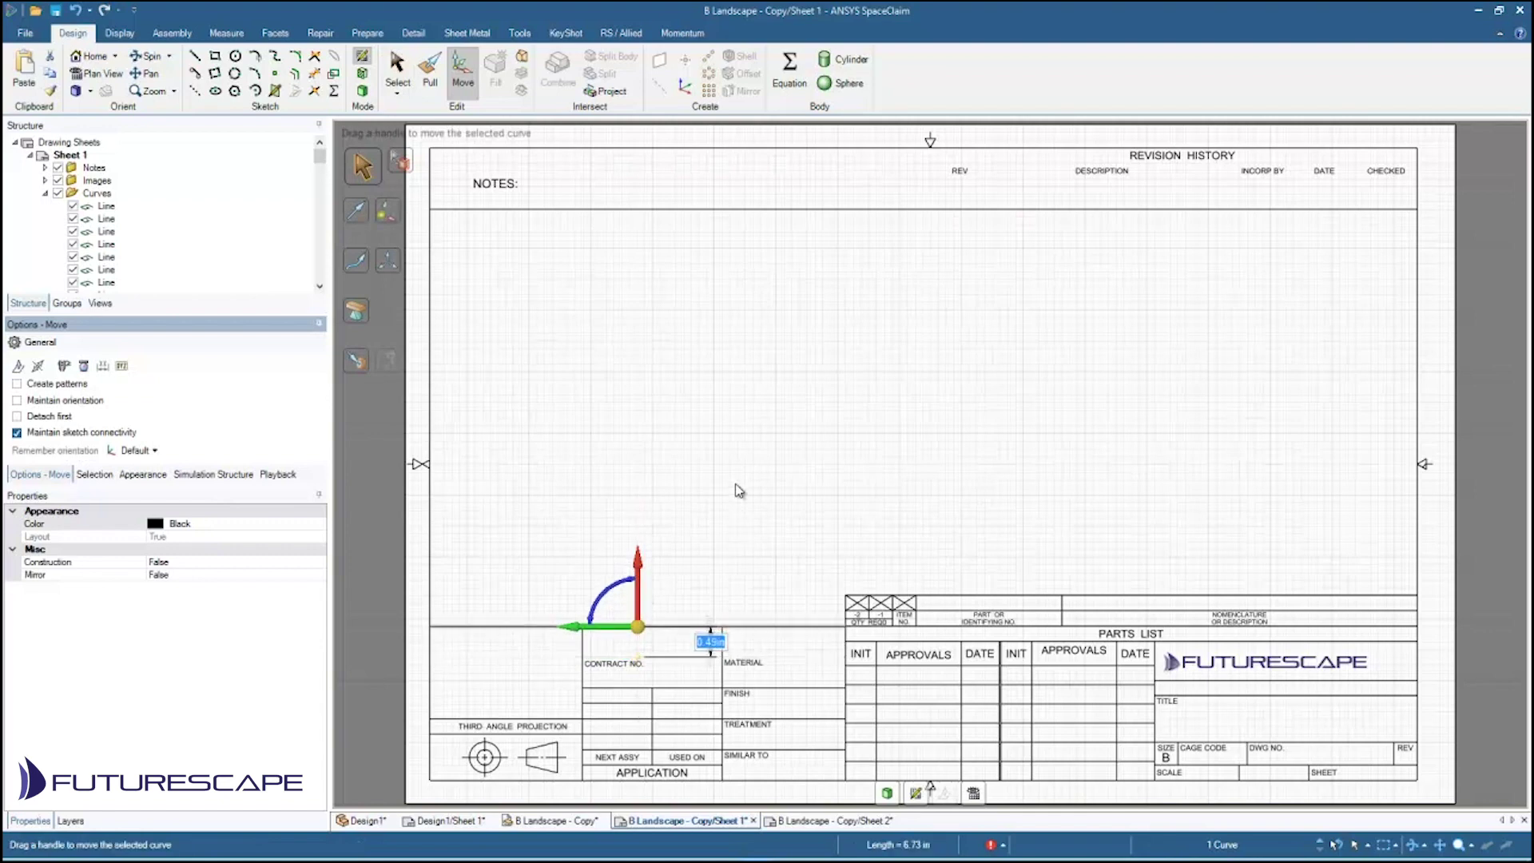
pyautogui.click(643, 680)
# - Try moving the CONTRACT NO. label upward, then undo that move
pyautogui.click(612, 668)
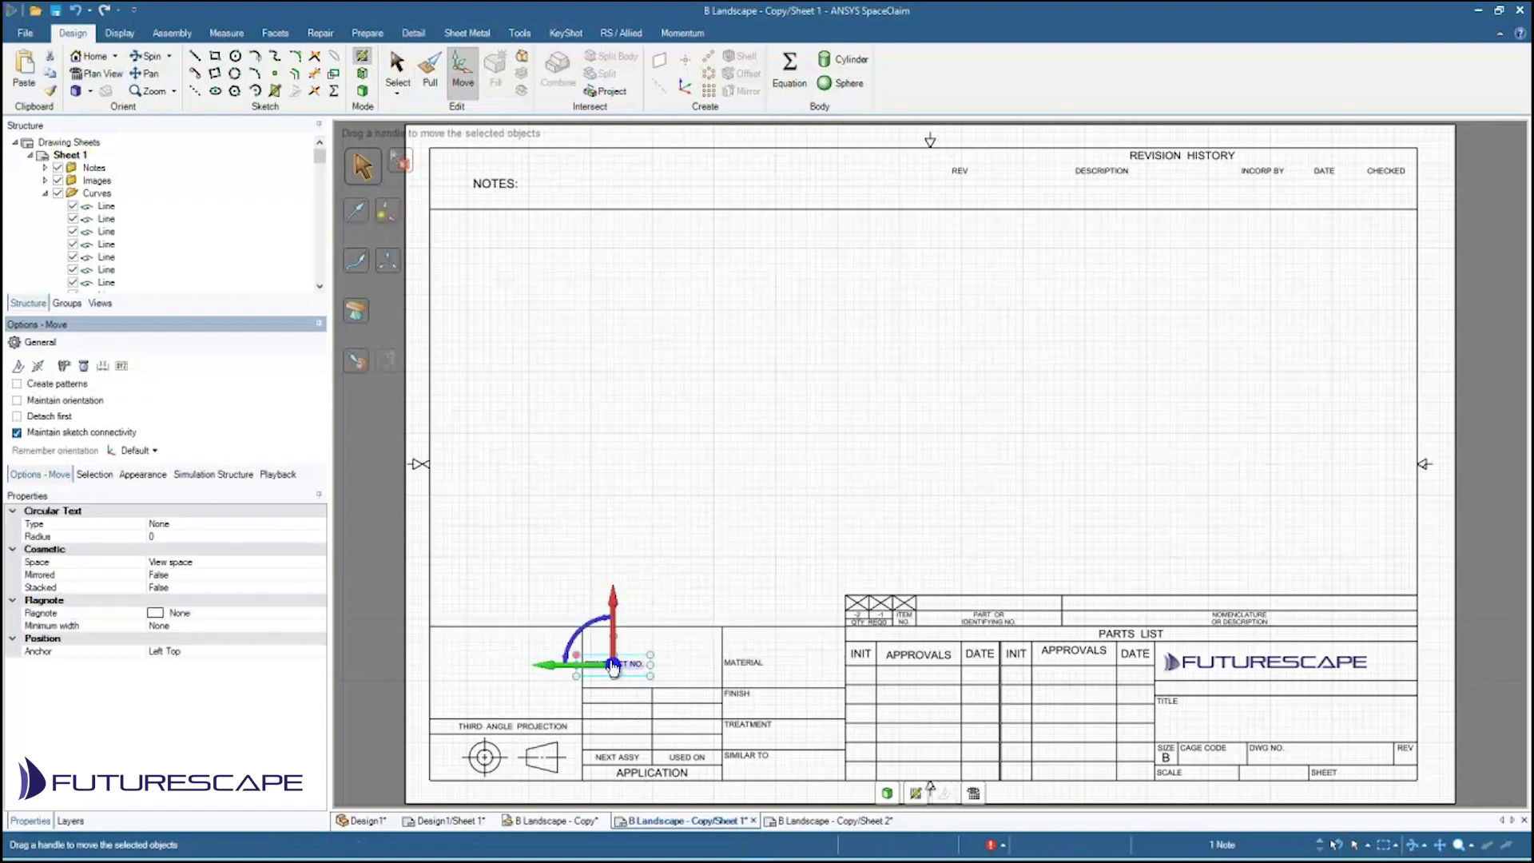
pyautogui.moveTo(613, 616); pyautogui.dragTo(613, 595)
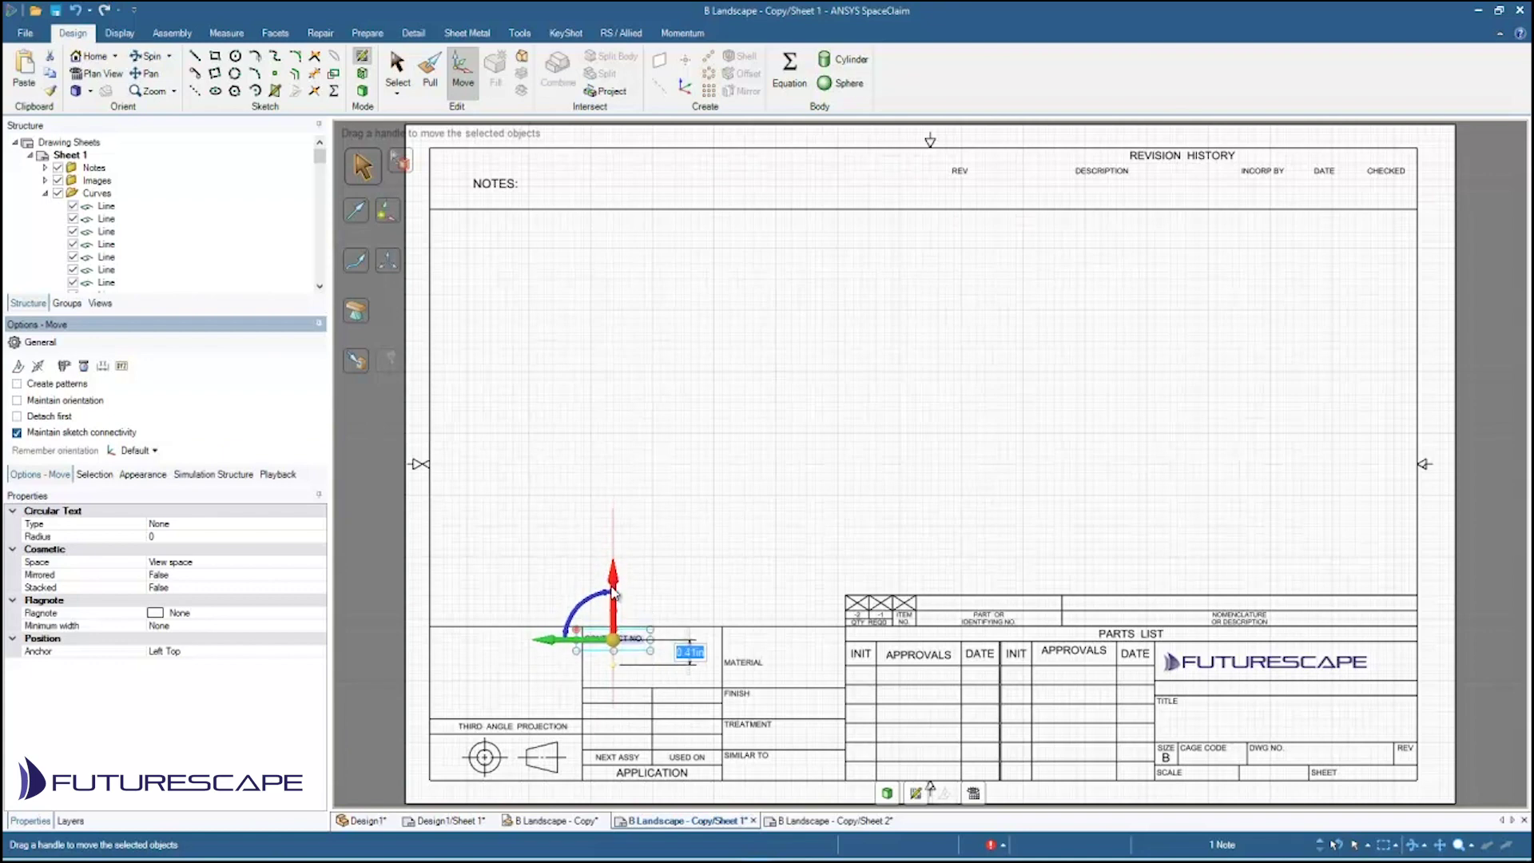
pyautogui.hotkey('ctrl', 'z')
pyautogui.click(589, 339)
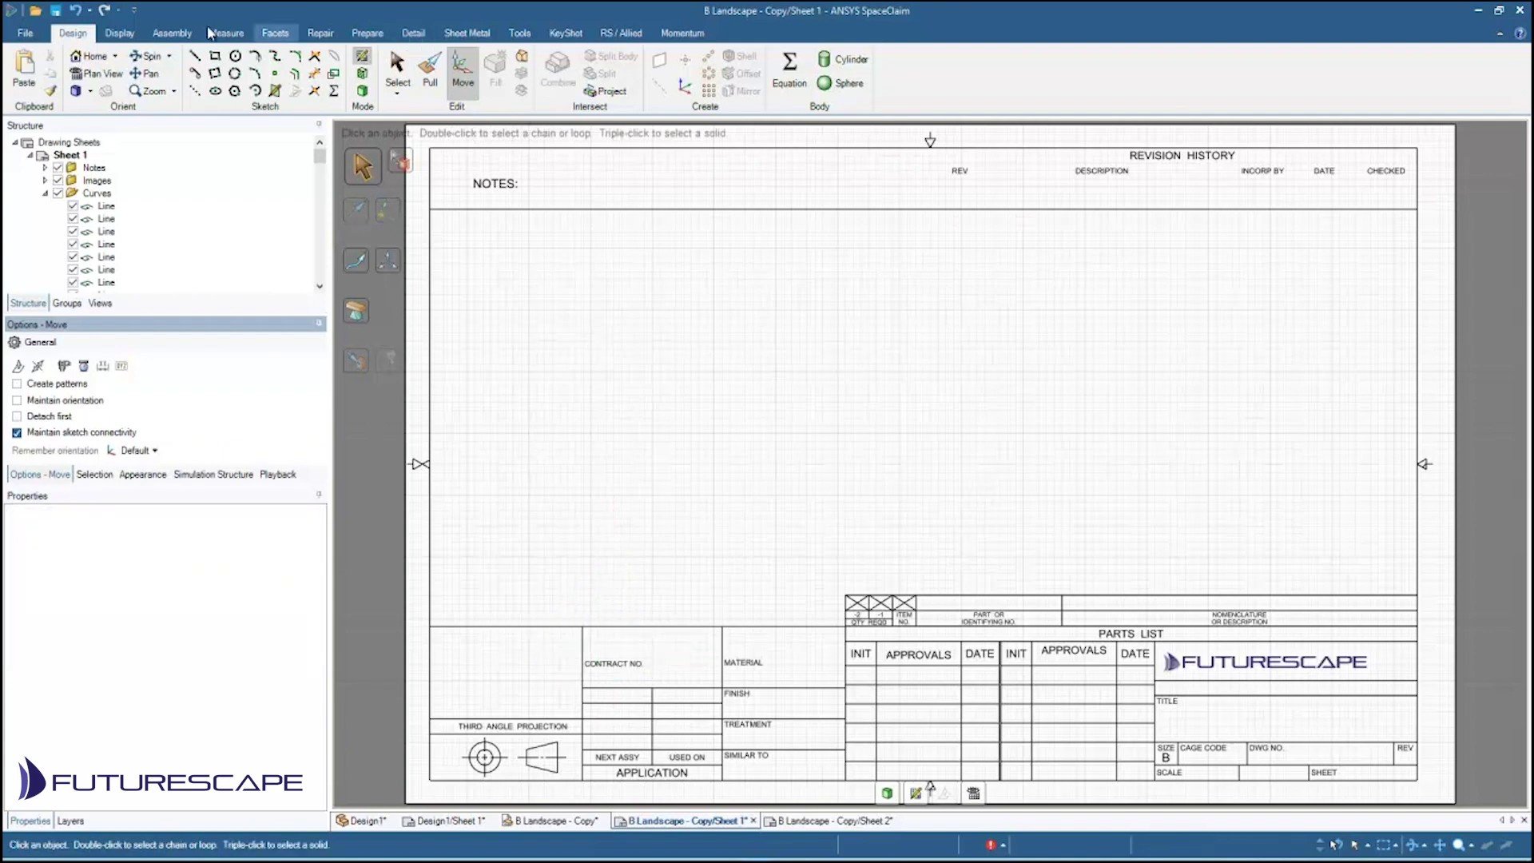
pyautogui.click(413, 33)
# - Place a 'New Field' note in the empty lower-left cell of the title block
pyautogui.click(394, 70)
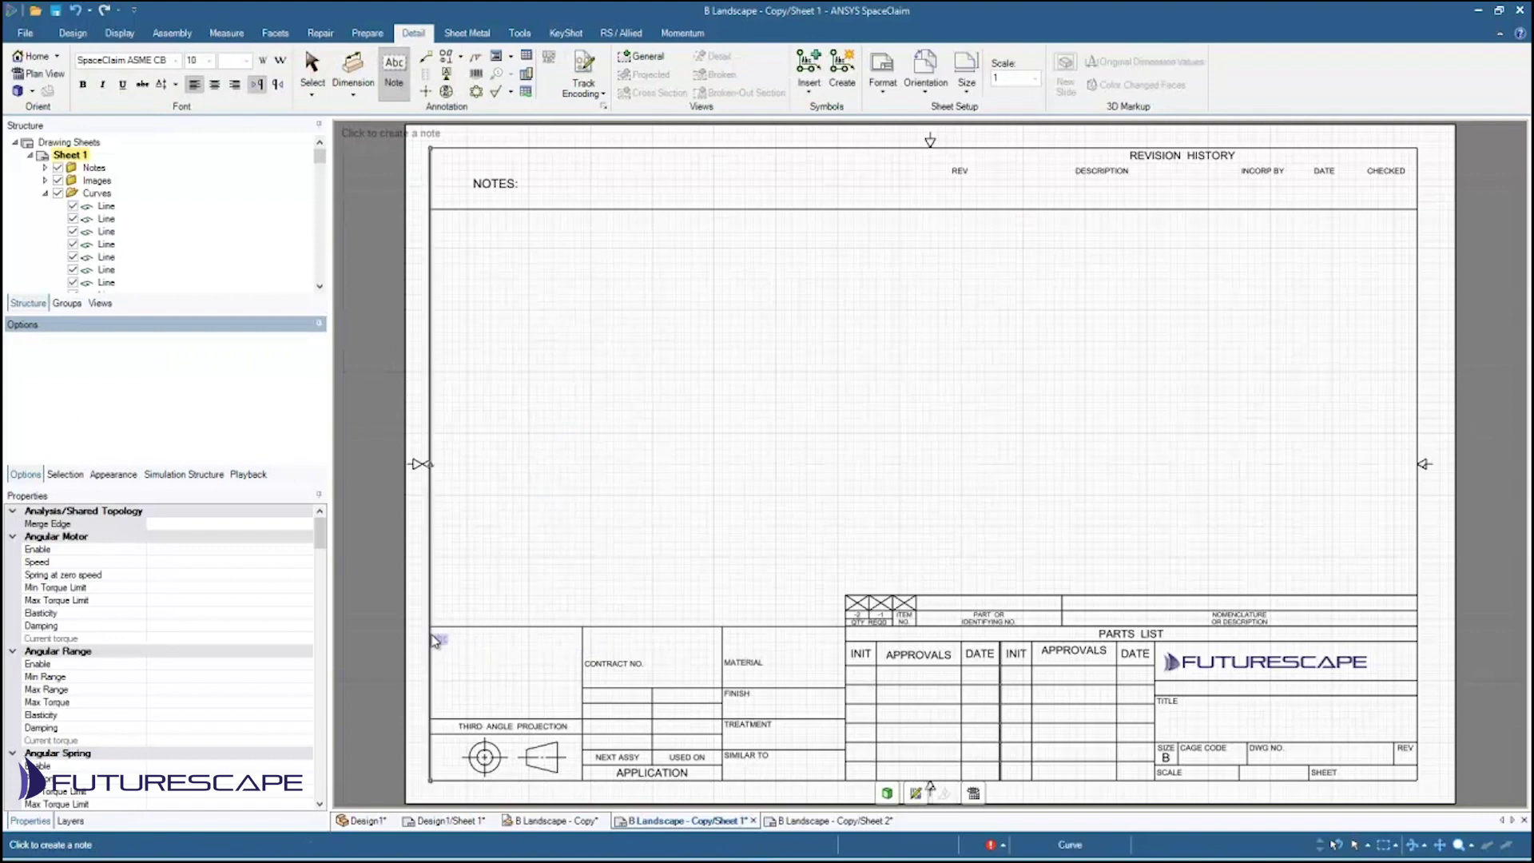
pyautogui.click(437, 635)
pyautogui.write('New')
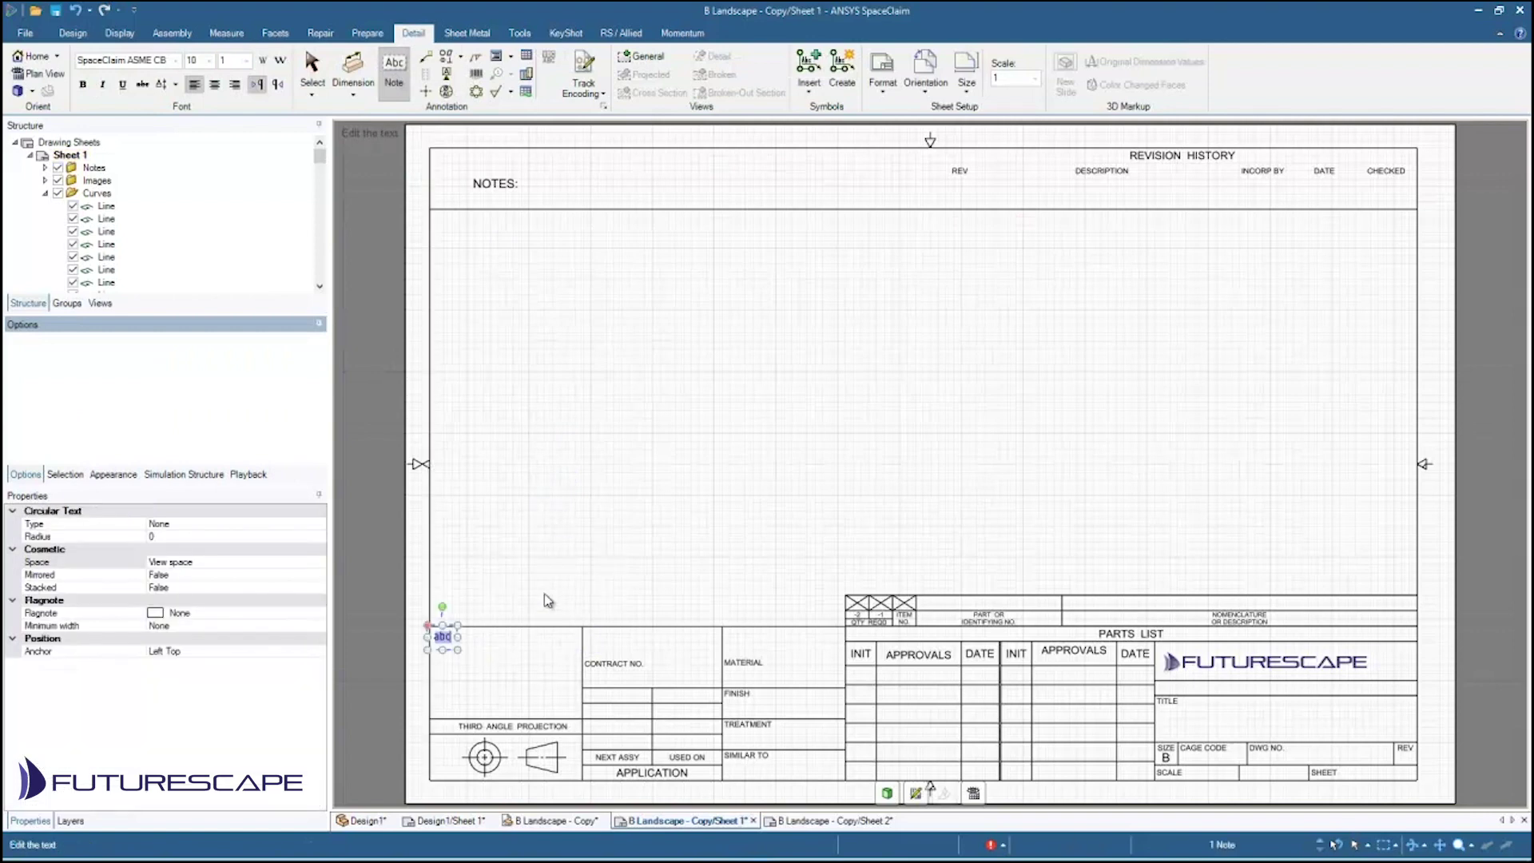
pyautogui.write(' Field')
pyautogui.click(719, 527)
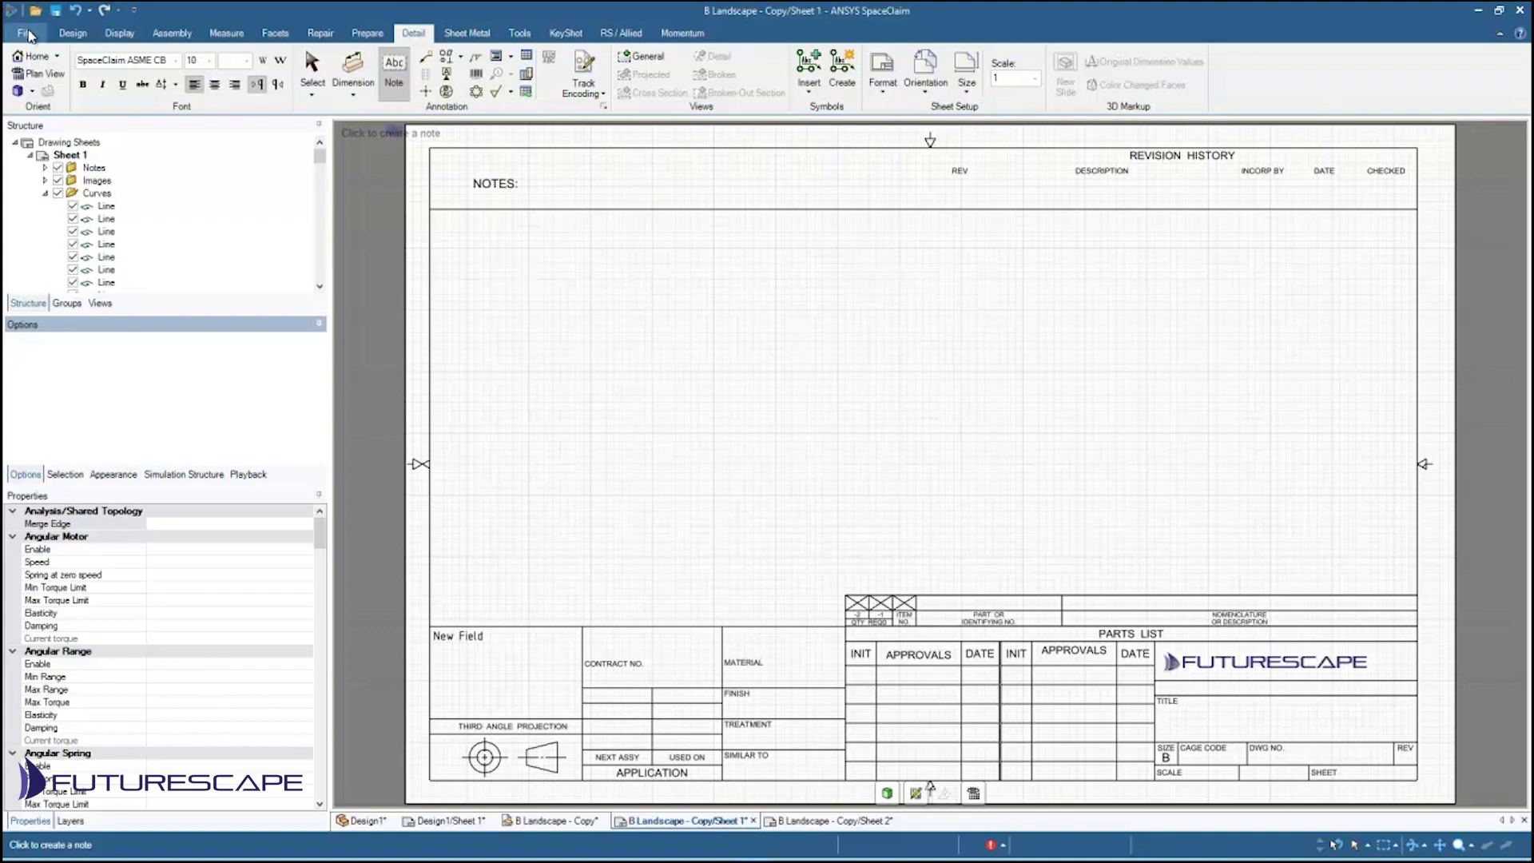
pyautogui.click(24, 33)
# - Save the format on Gemela (D:) under the name 'B Landscape Futurescape'
pyautogui.click(45, 171)
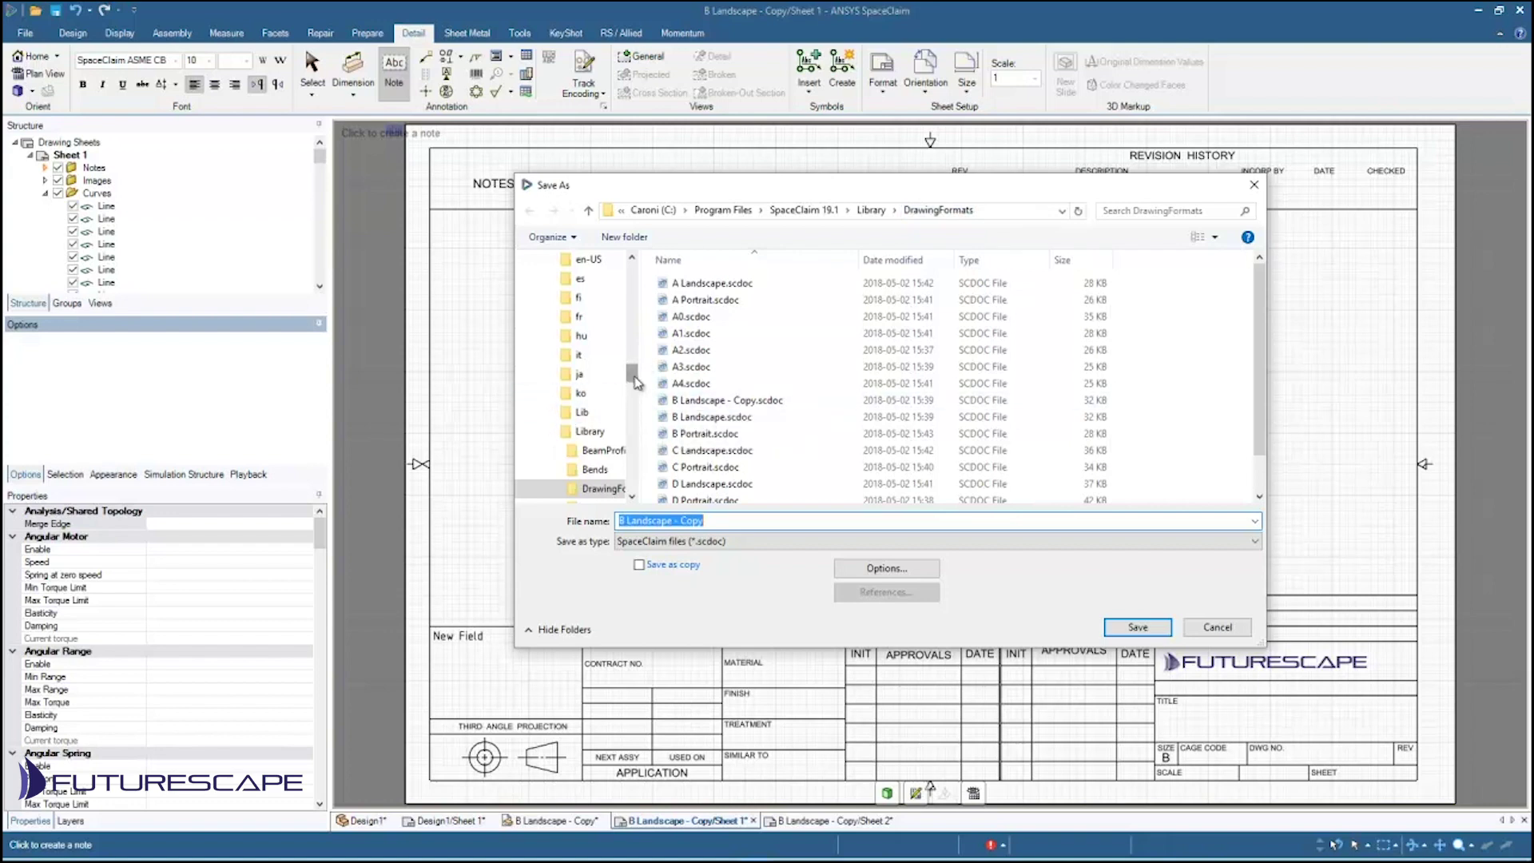
pyautogui.moveTo(634, 381); pyautogui.dragTo(622, 467)
pyautogui.scroll(-5, 622, 467)
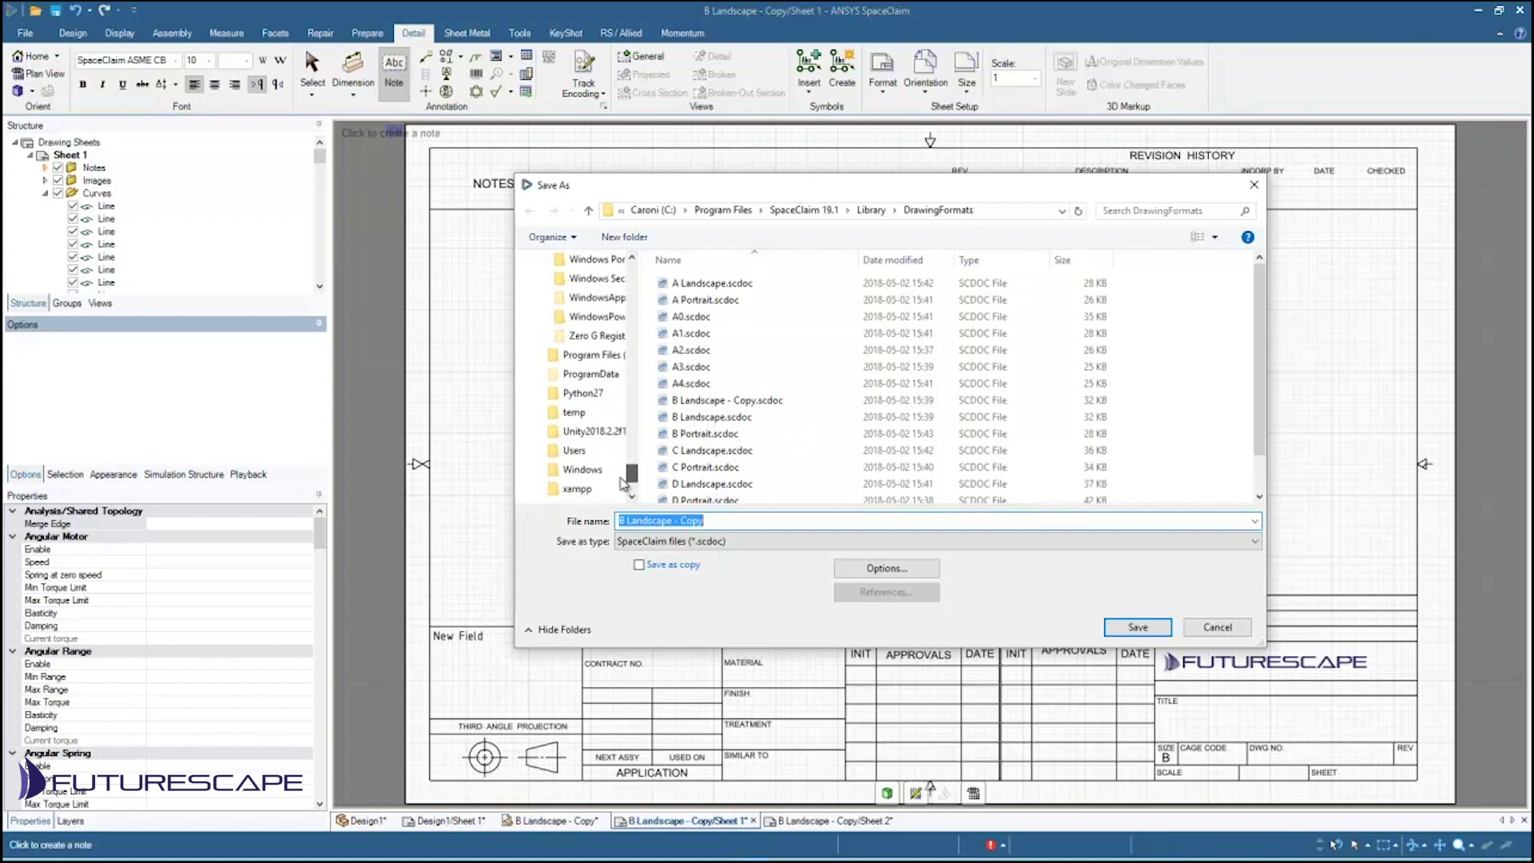
pyautogui.click(580, 412)
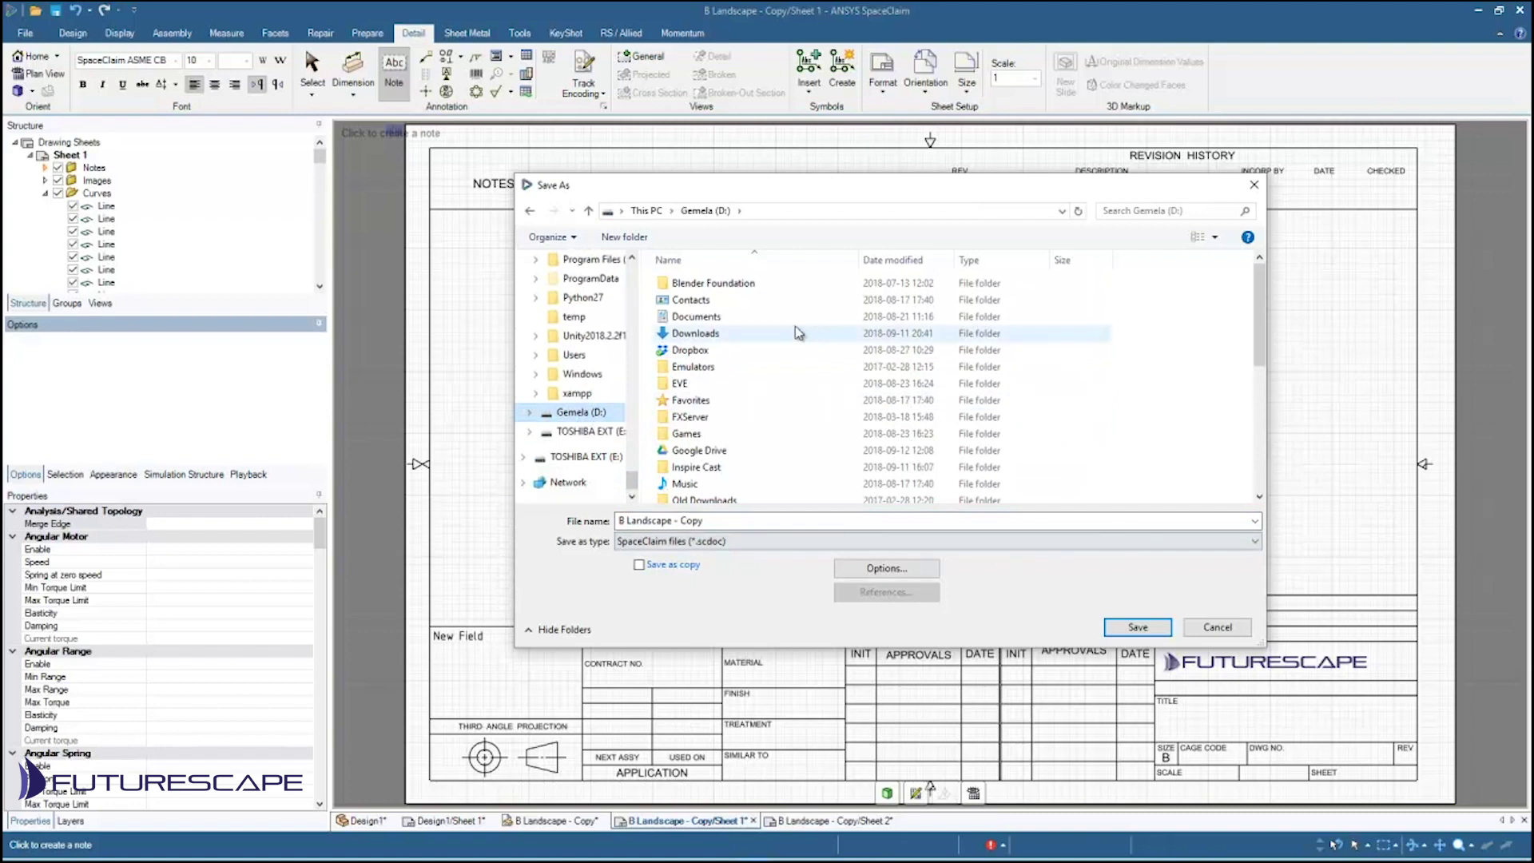
pyautogui.click(721, 520)
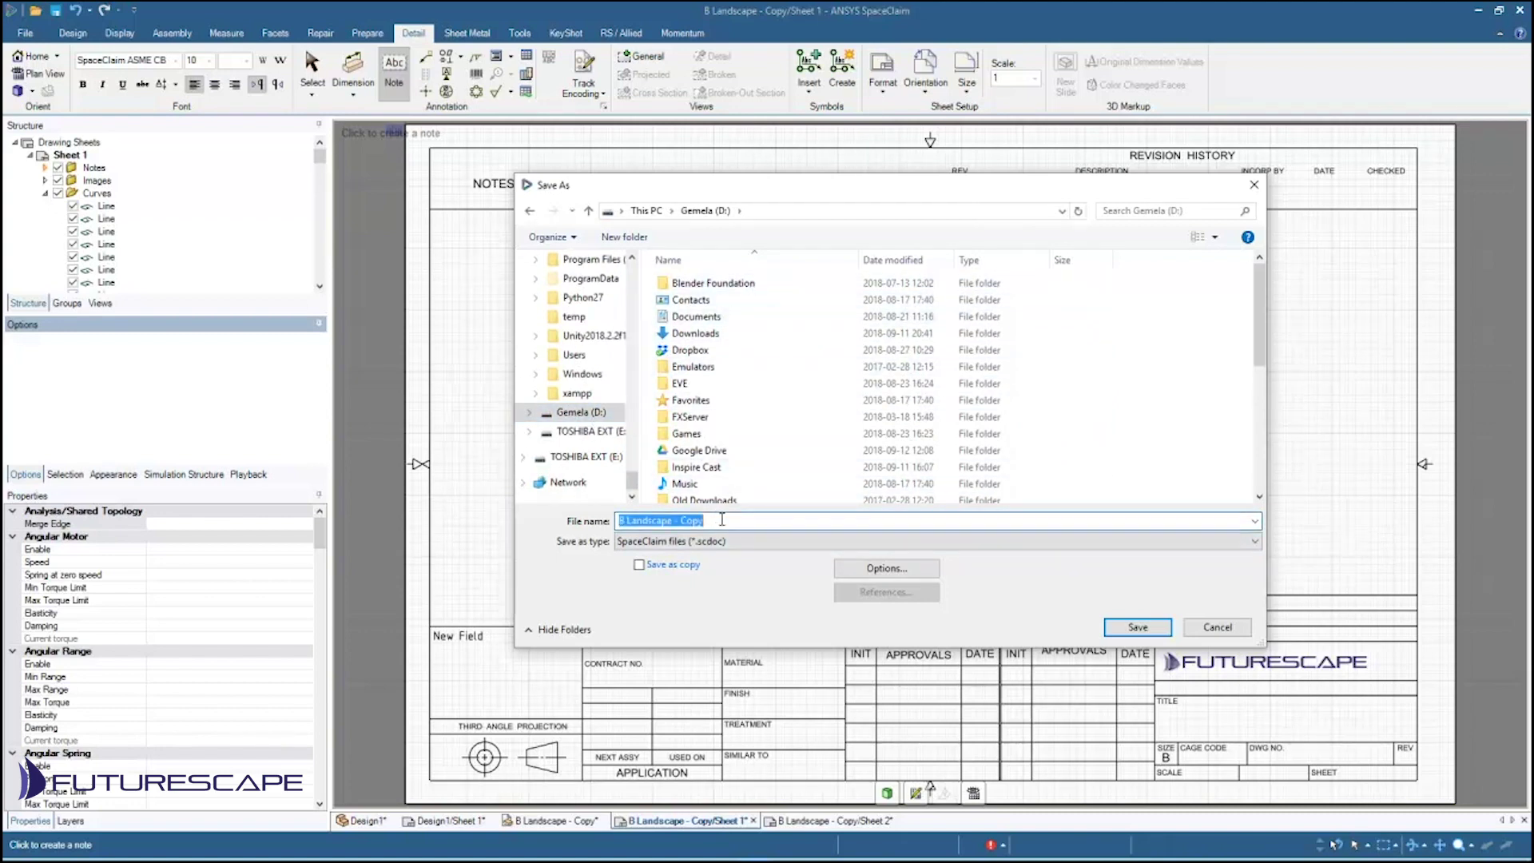
pyautogui.click(722, 520)
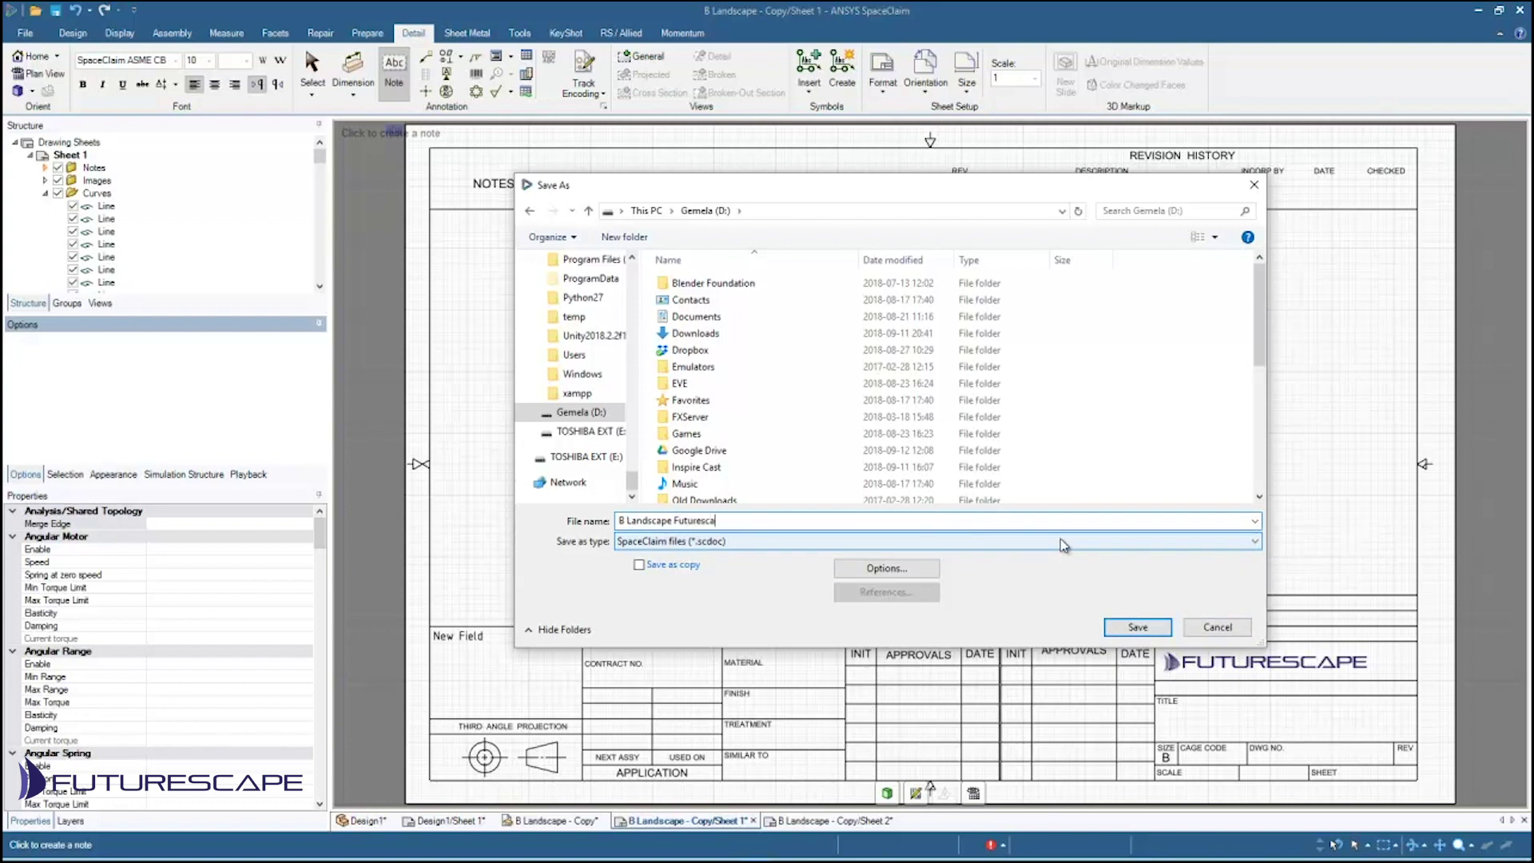
pyautogui.write('pe')
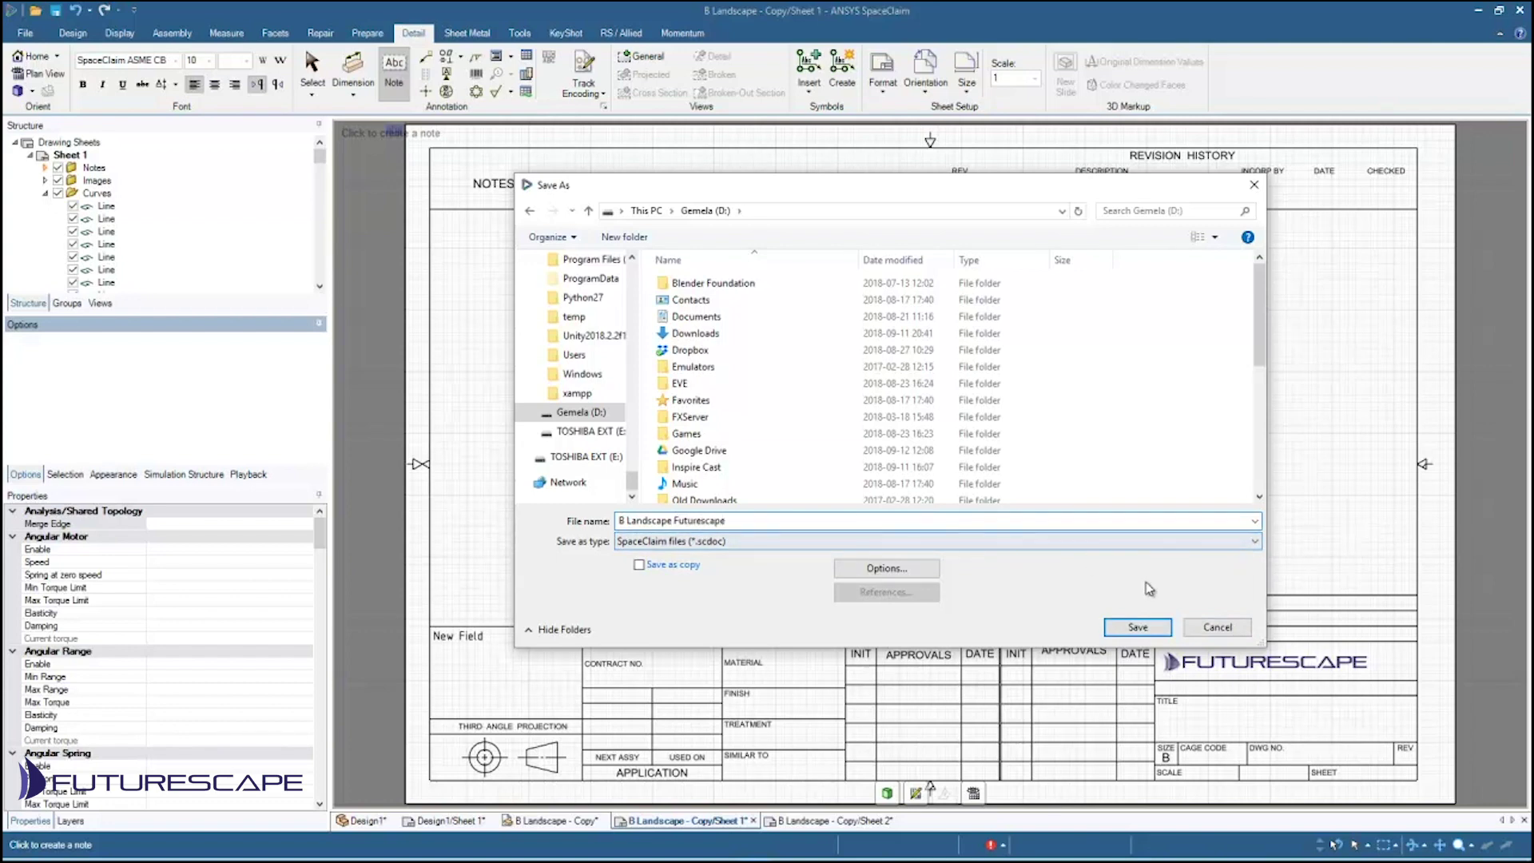
pyautogui.click(1137, 627)
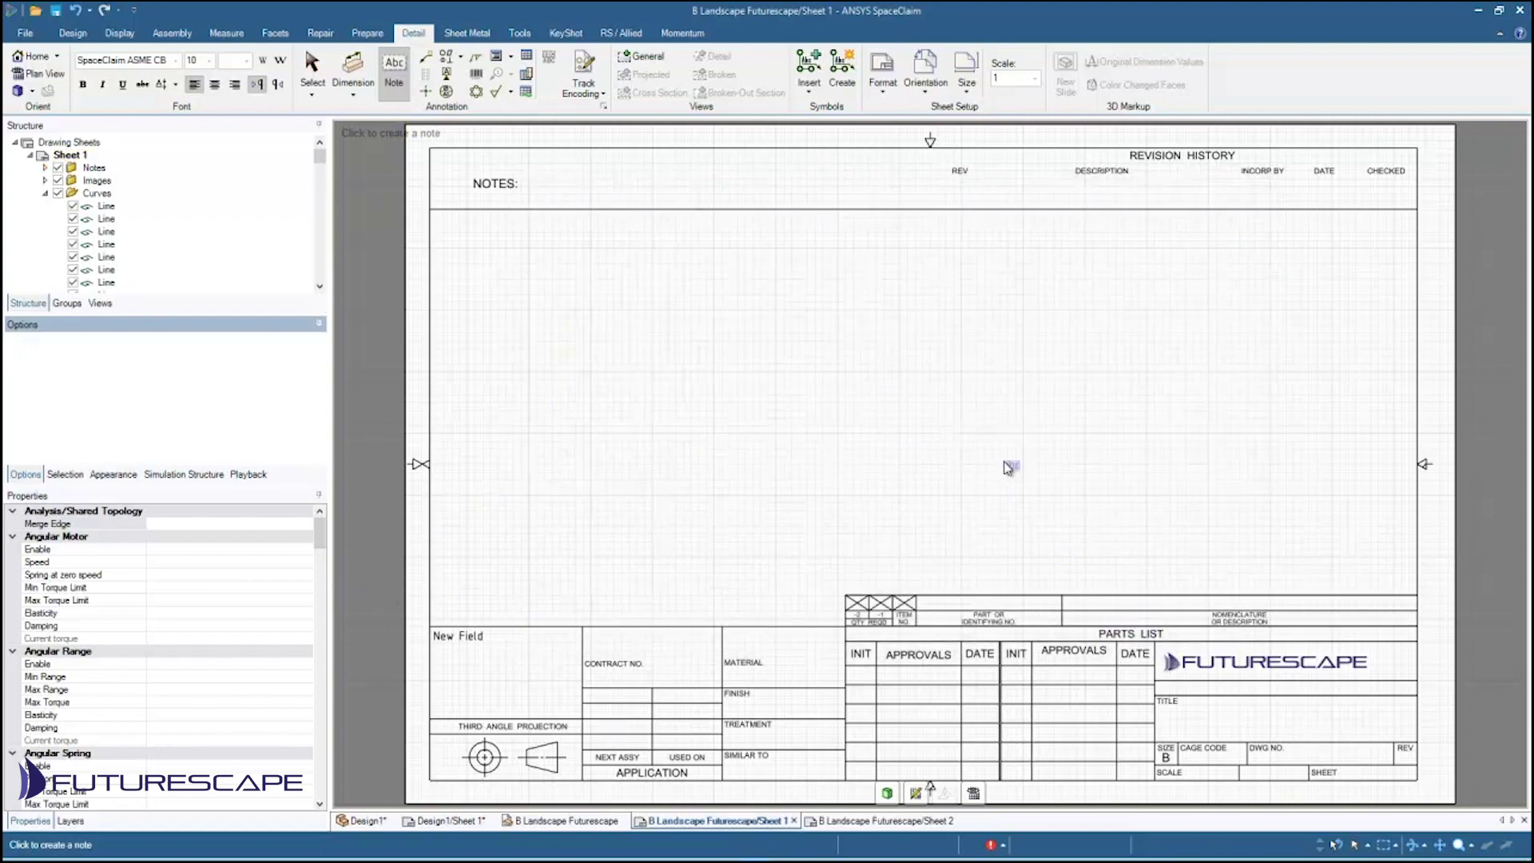
# - Start new design Design2 and pull a roughly 29 × 31 mm sketched rectangle into a solid box
pyautogui.click(25, 32)
pyautogui.moveTo(64, 69)
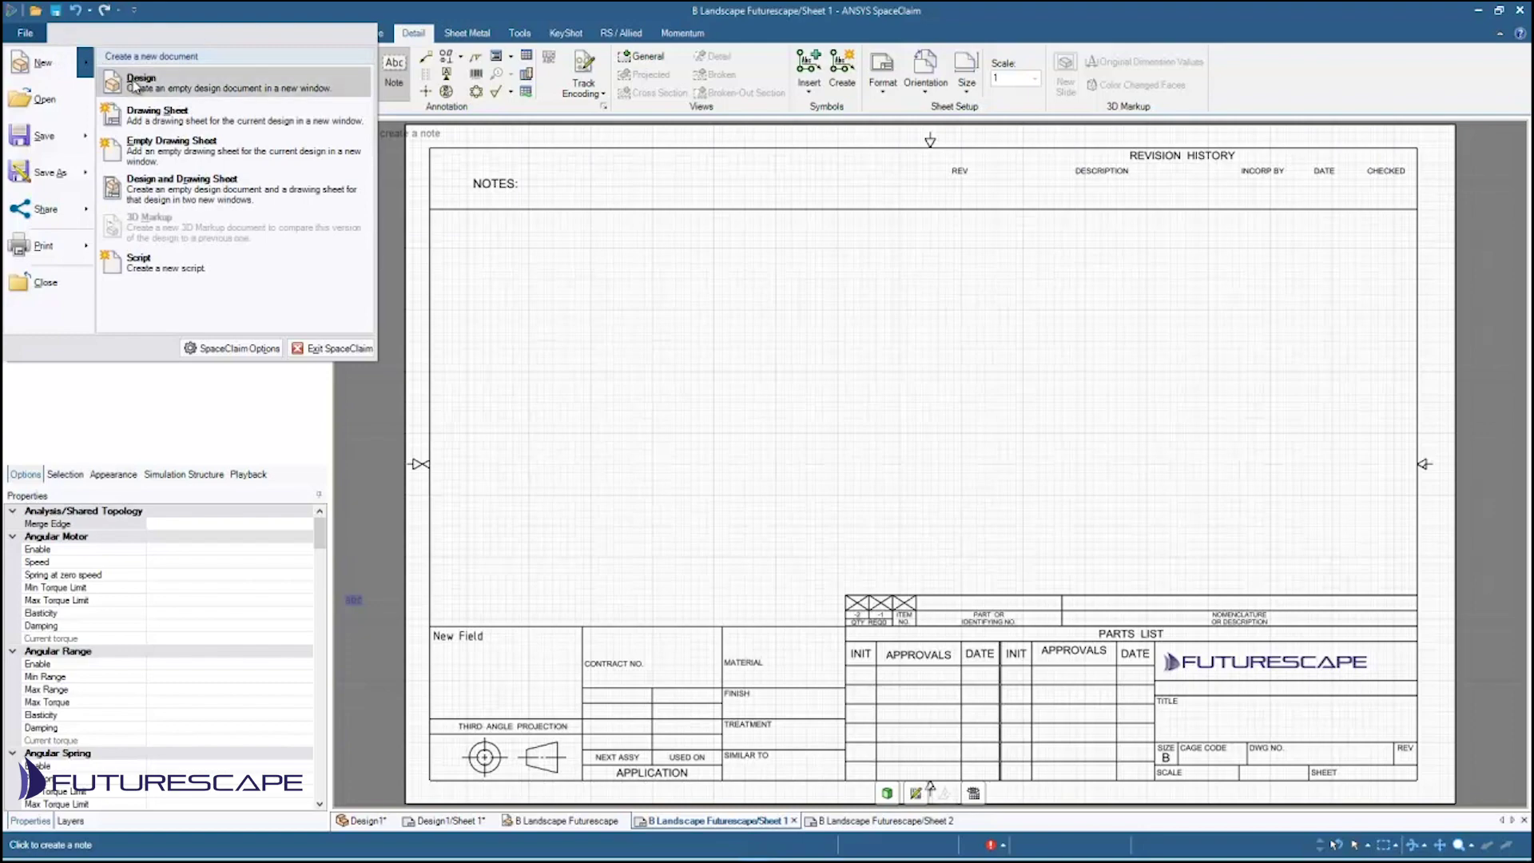
pyautogui.click(132, 83)
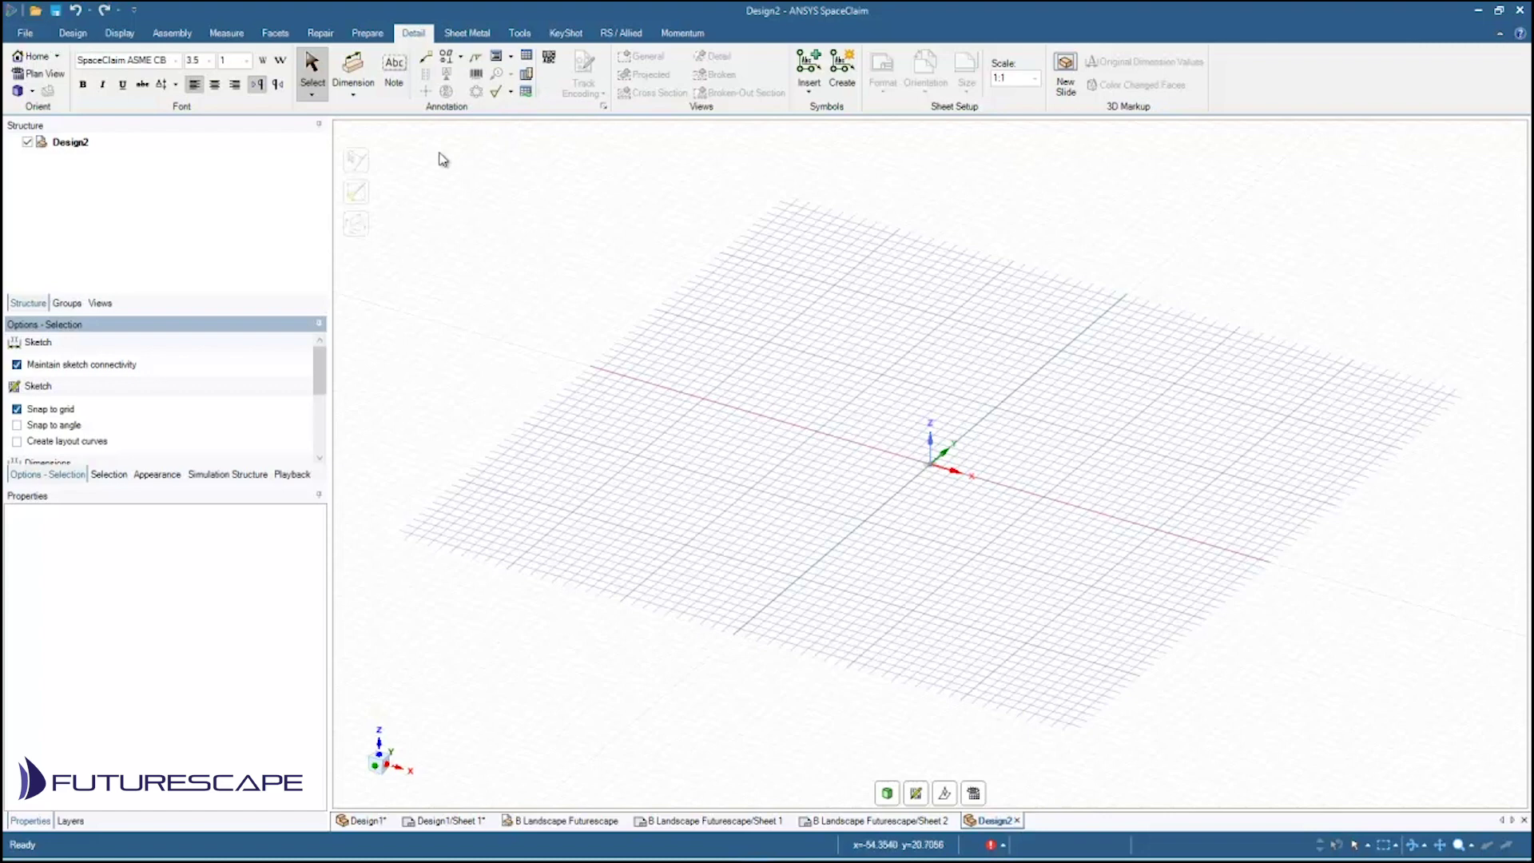
pyautogui.click(72, 33)
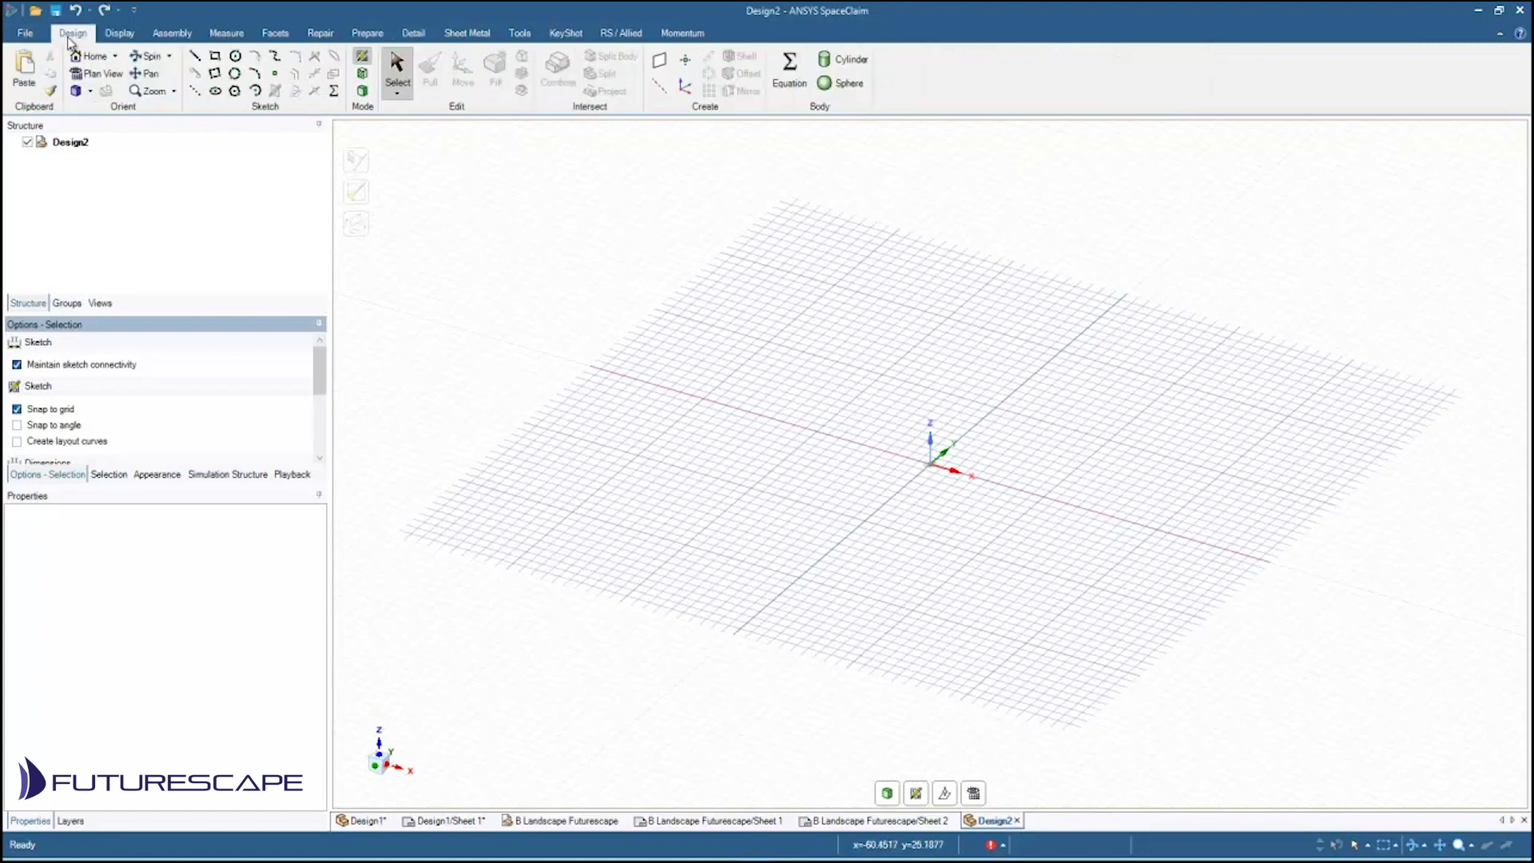
pyautogui.click(215, 59)
pyautogui.click(831, 328)
pyautogui.click(955, 597)
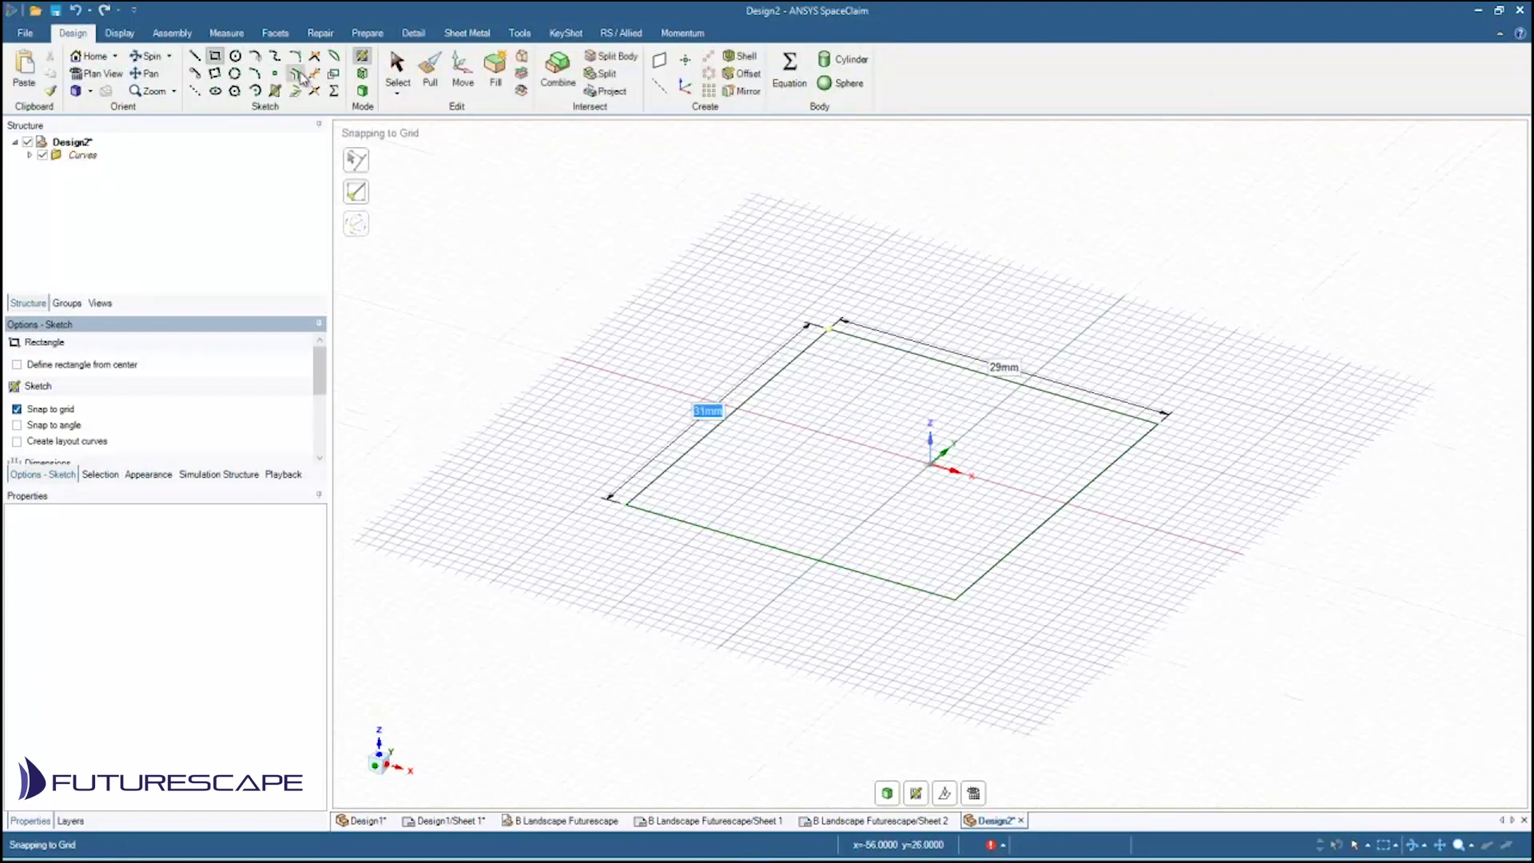
pyautogui.click(429, 70)
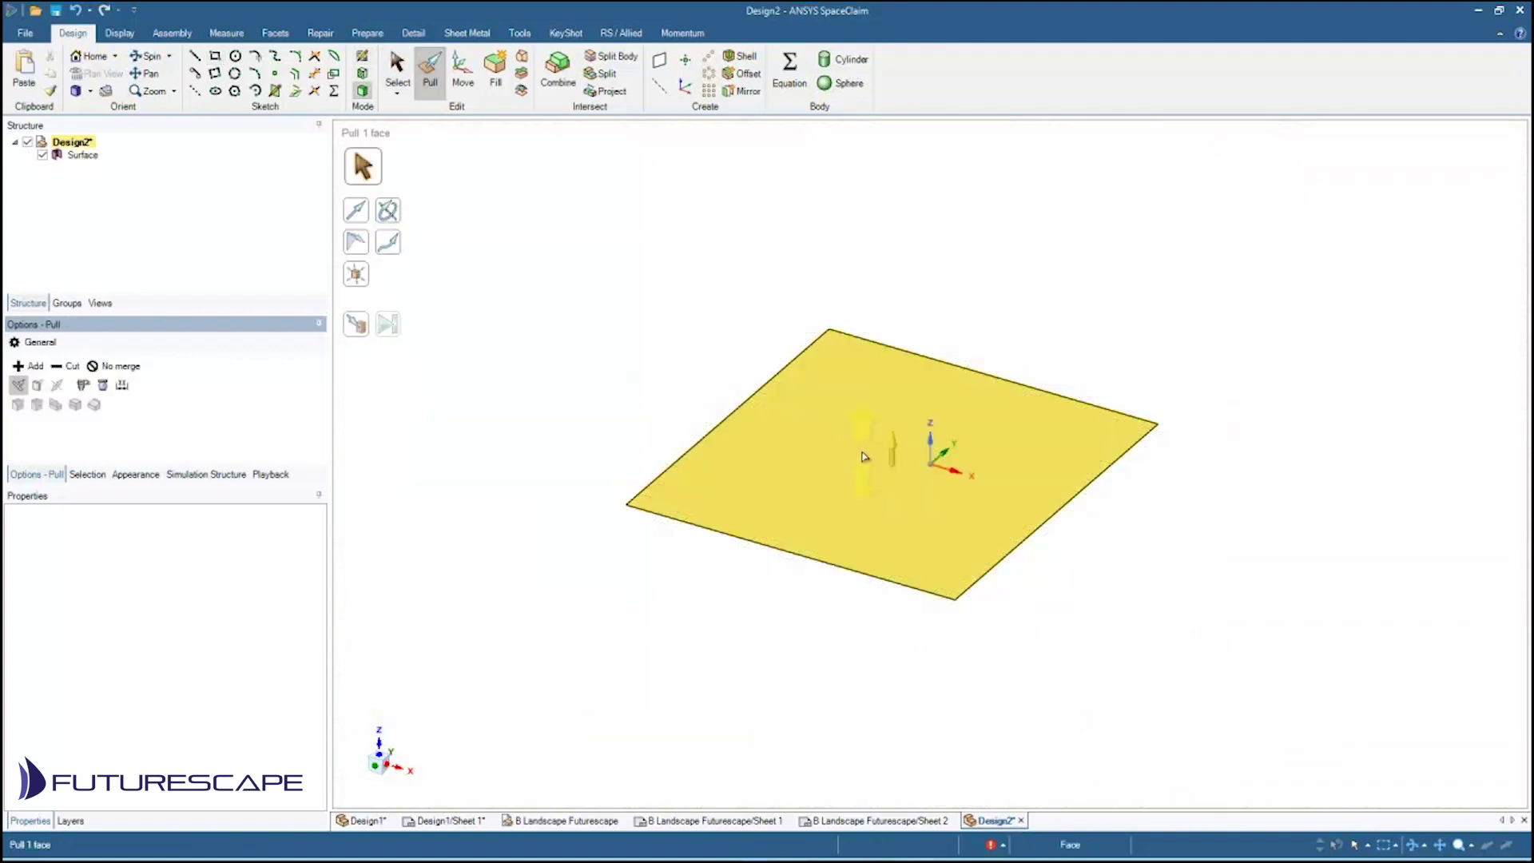
pyautogui.moveTo(864, 457); pyautogui.dragTo(861, 263)
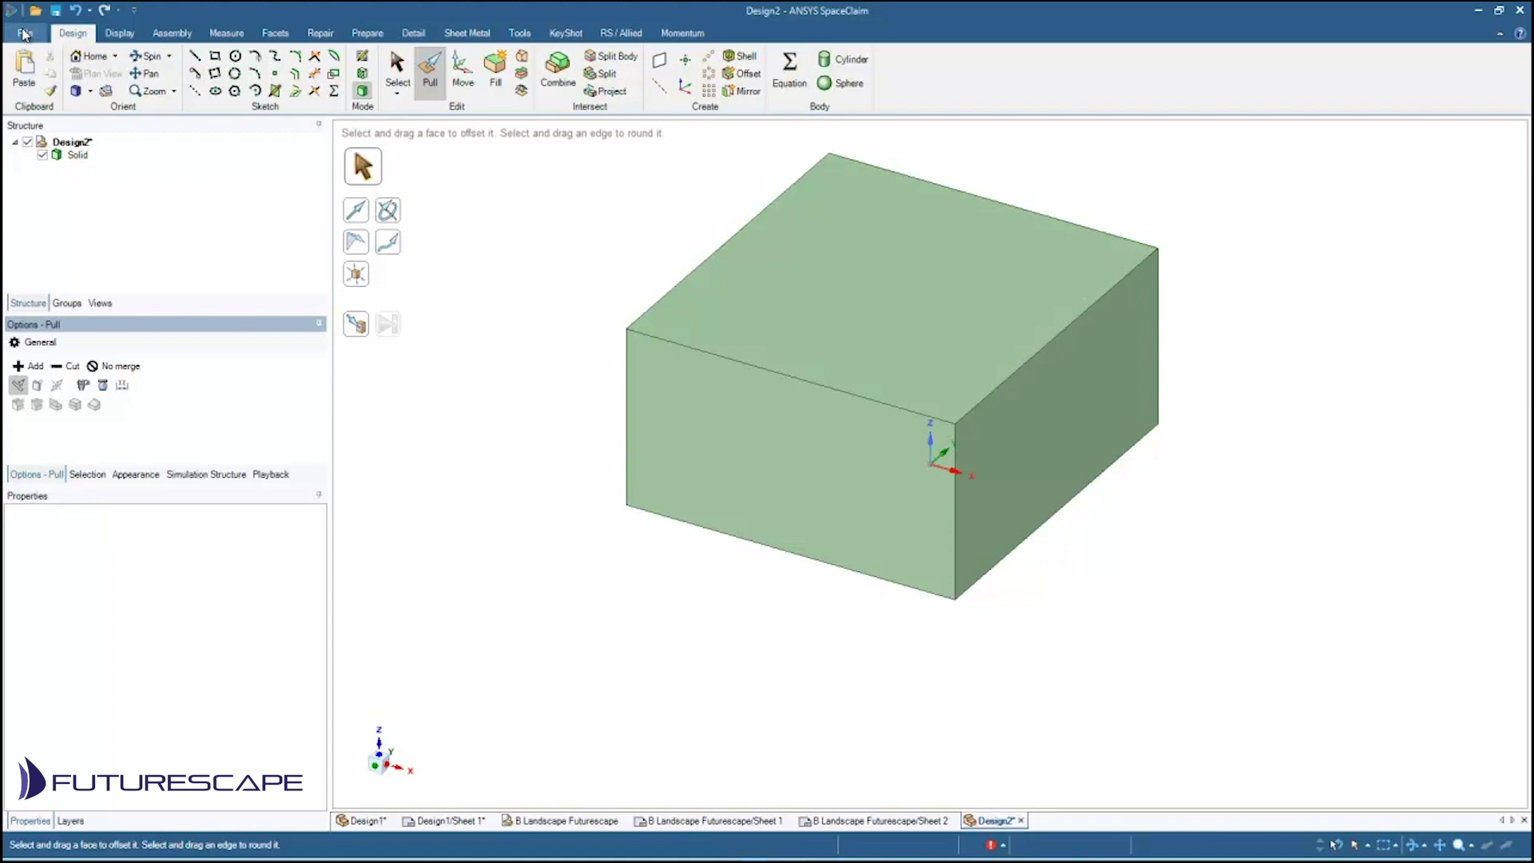
pyautogui.click(25, 33)
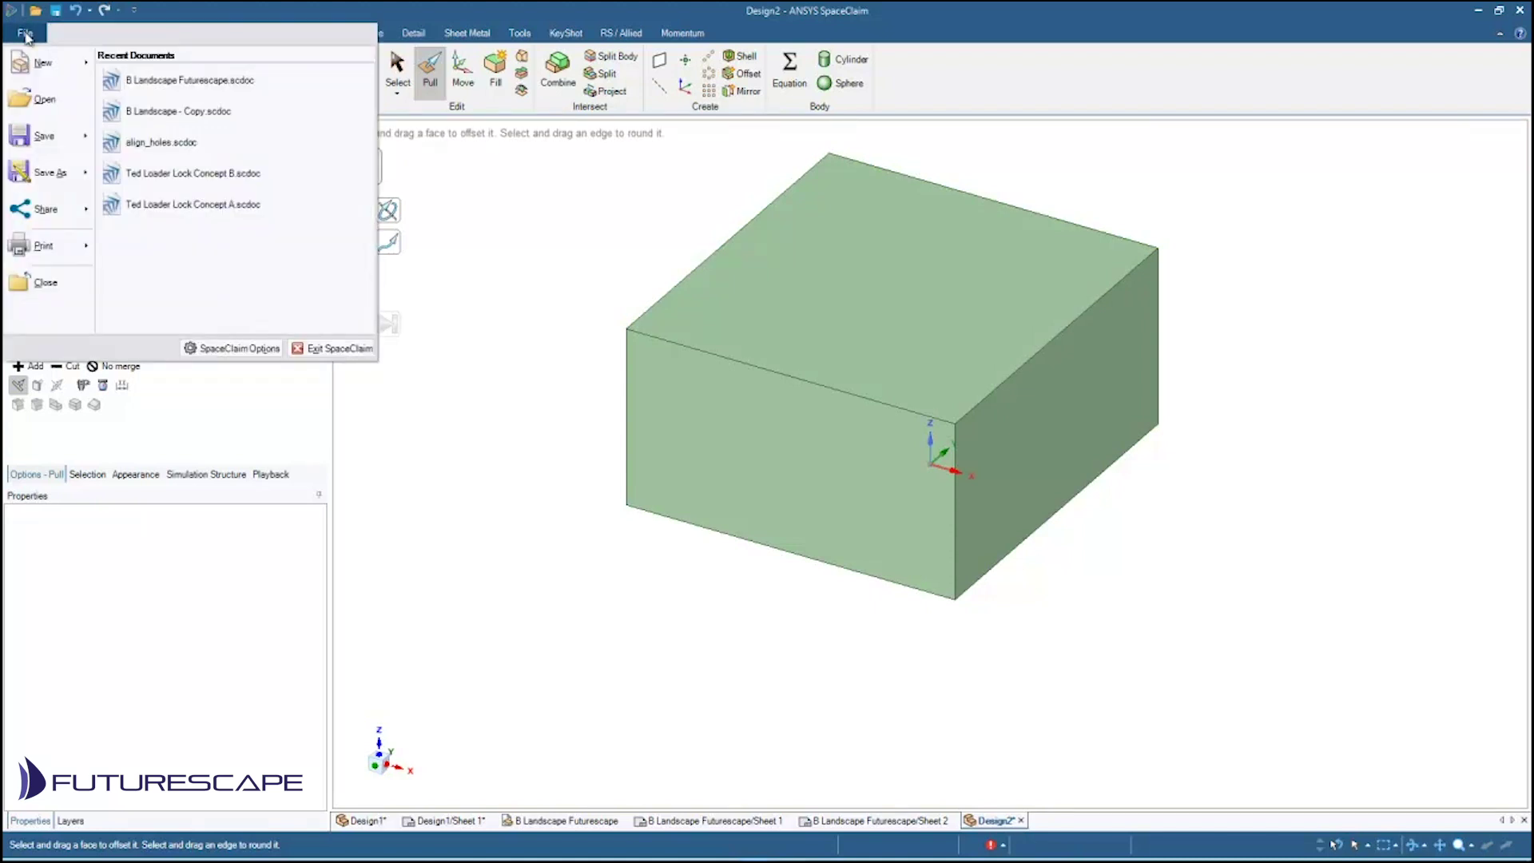
# - Add drawing sheet Design2/Sheet 1 showing the box's Front, Top and Right views
pyautogui.moveTo(49, 66)
pyautogui.click(176, 121)
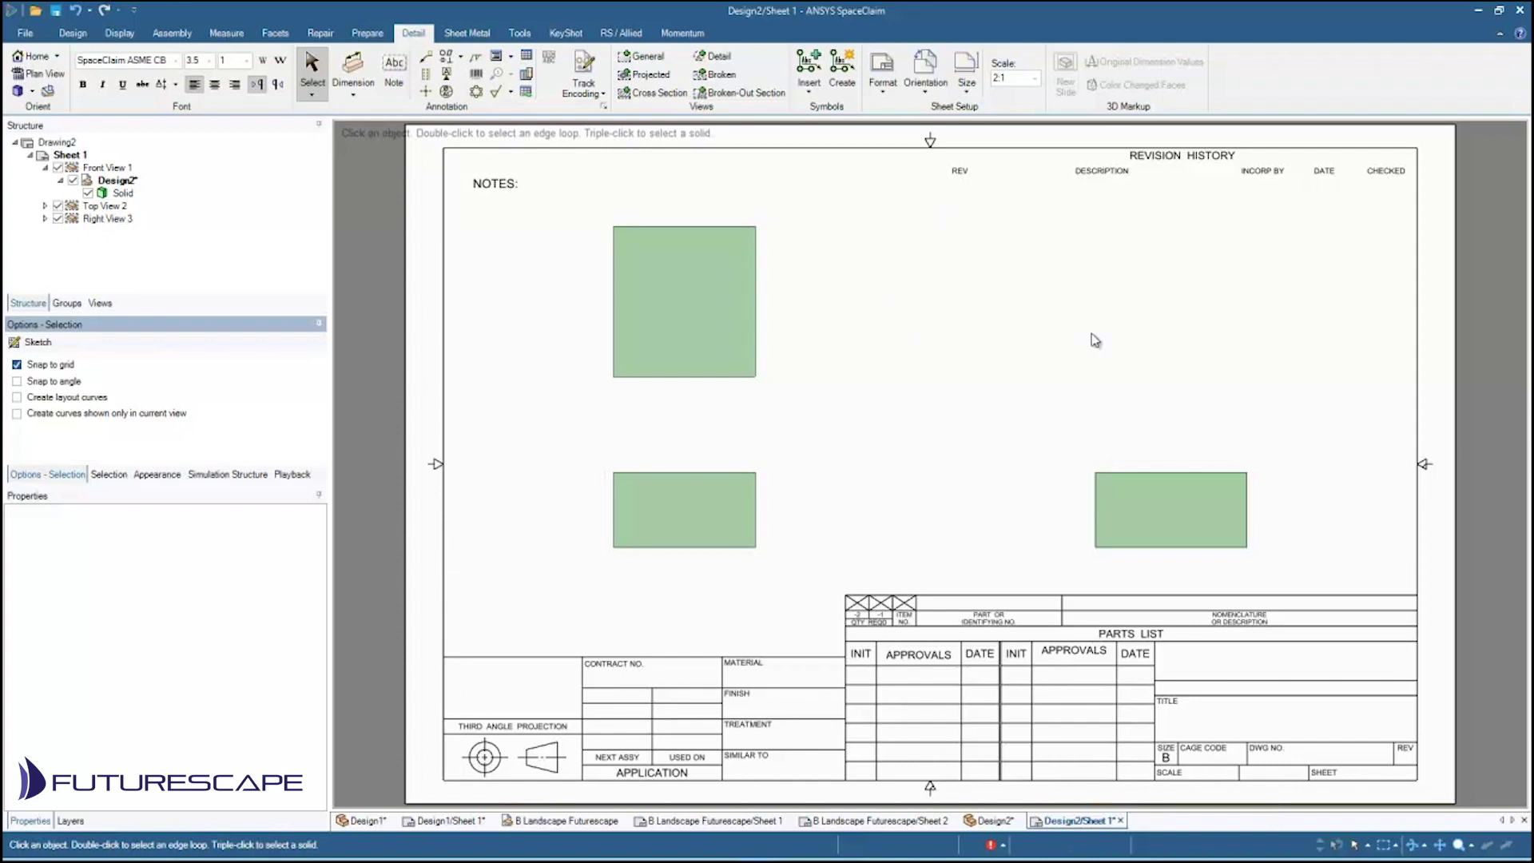
pyautogui.click(883, 71)
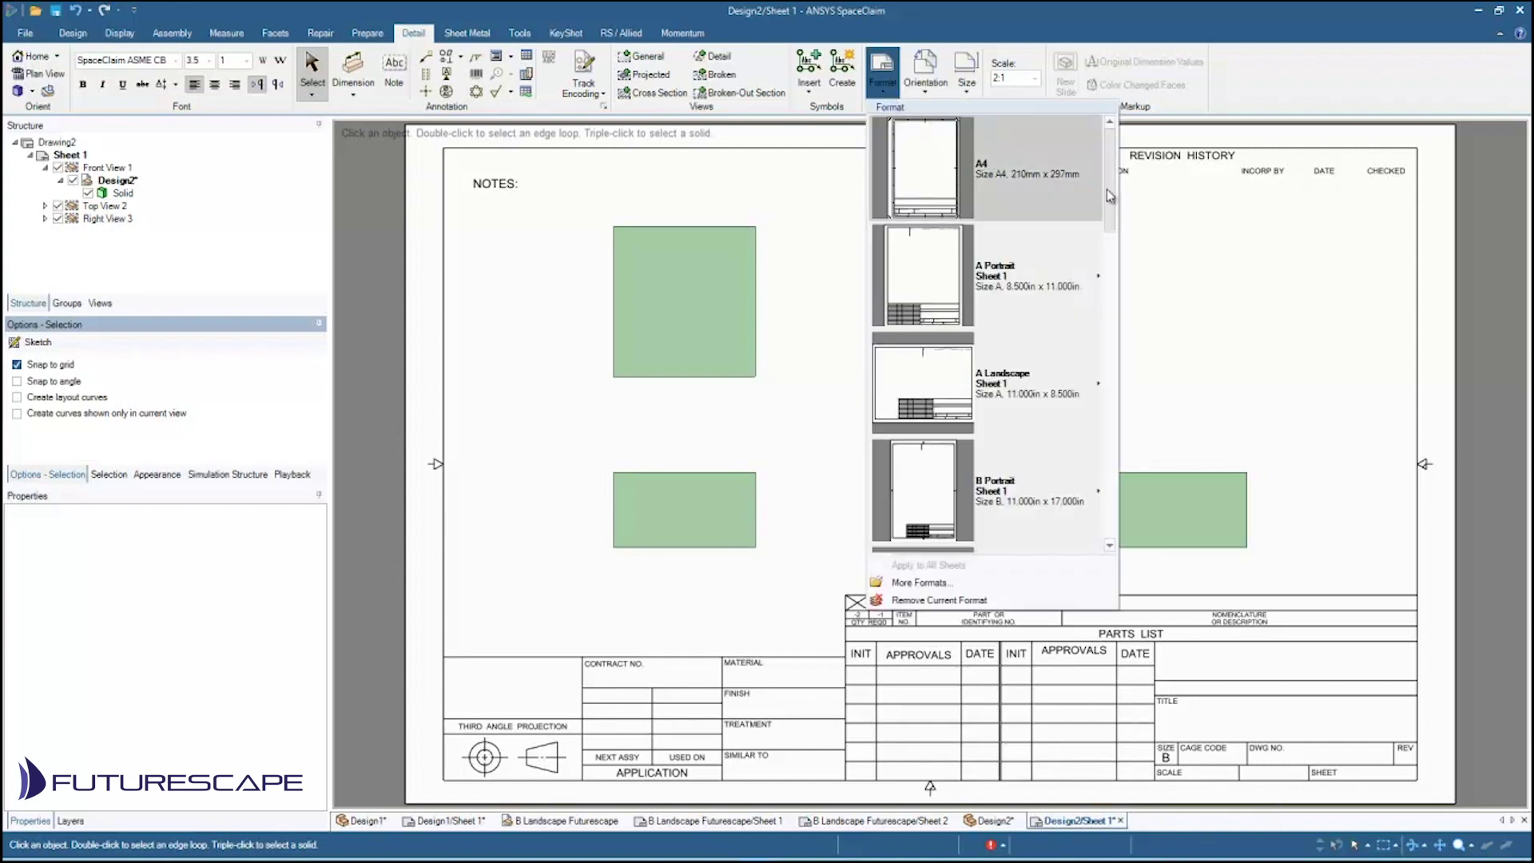
# - Pick B Landscape Futurescape.scdoc from the D drive as the sheet's format
pyautogui.click(919, 582)
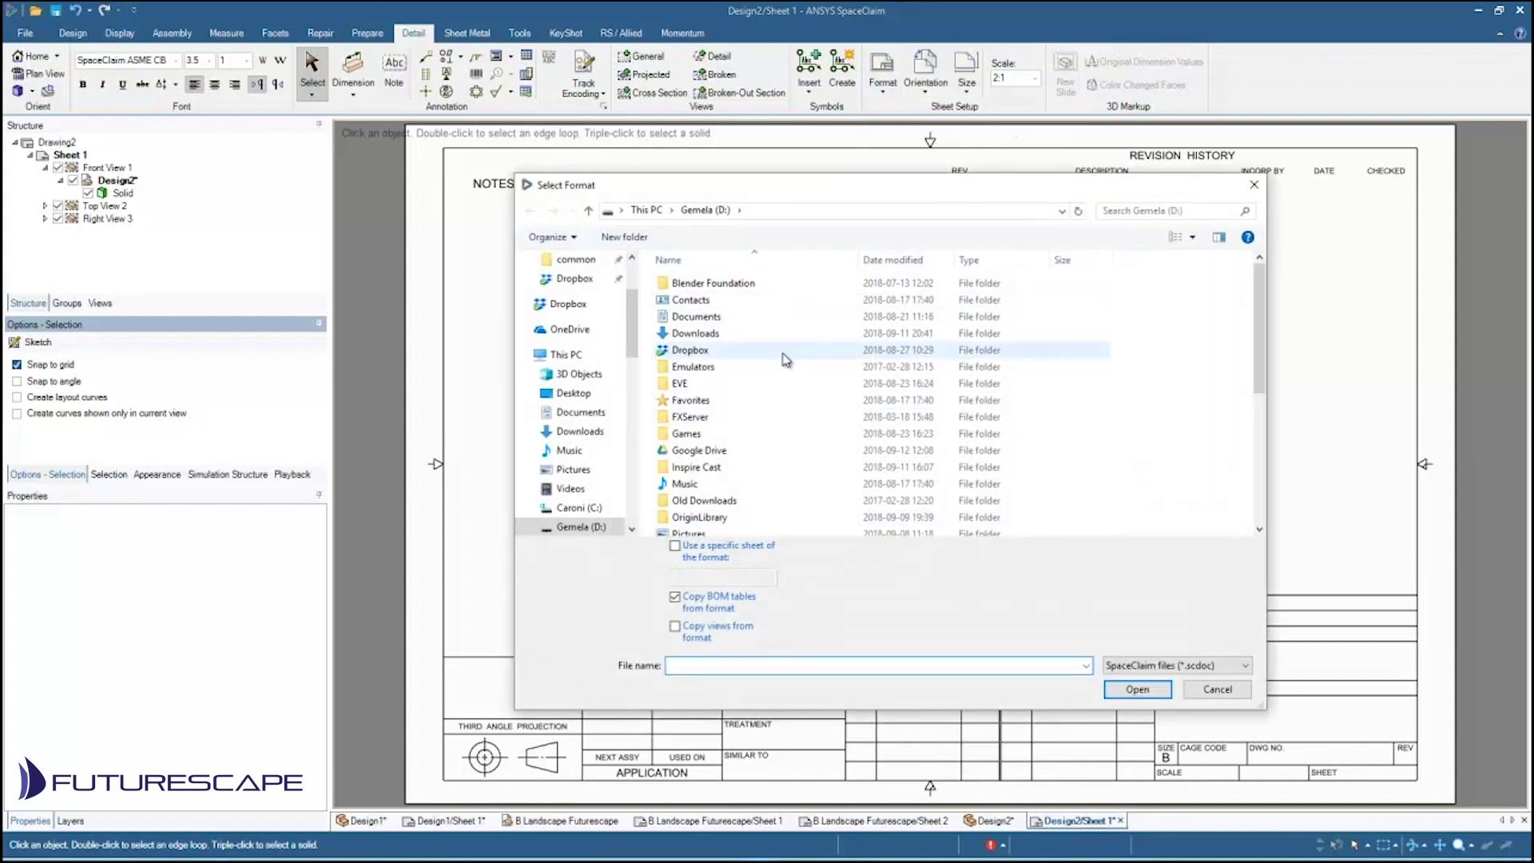
pyautogui.scroll(-5, 784, 356)
pyautogui.scroll(-1, 782, 357)
pyautogui.click(729, 528)
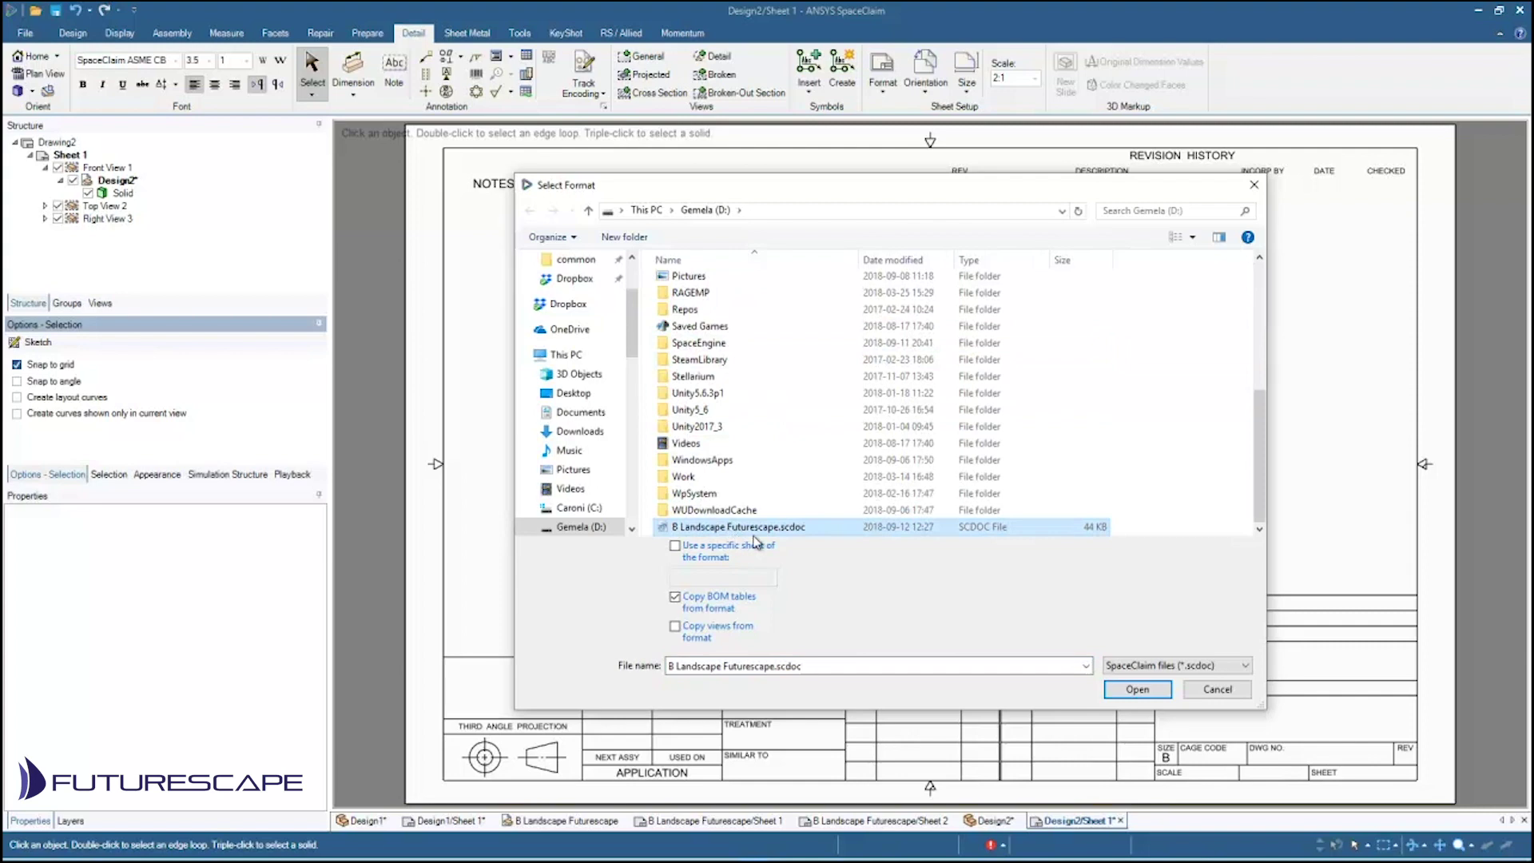
pyautogui.click(1138, 688)
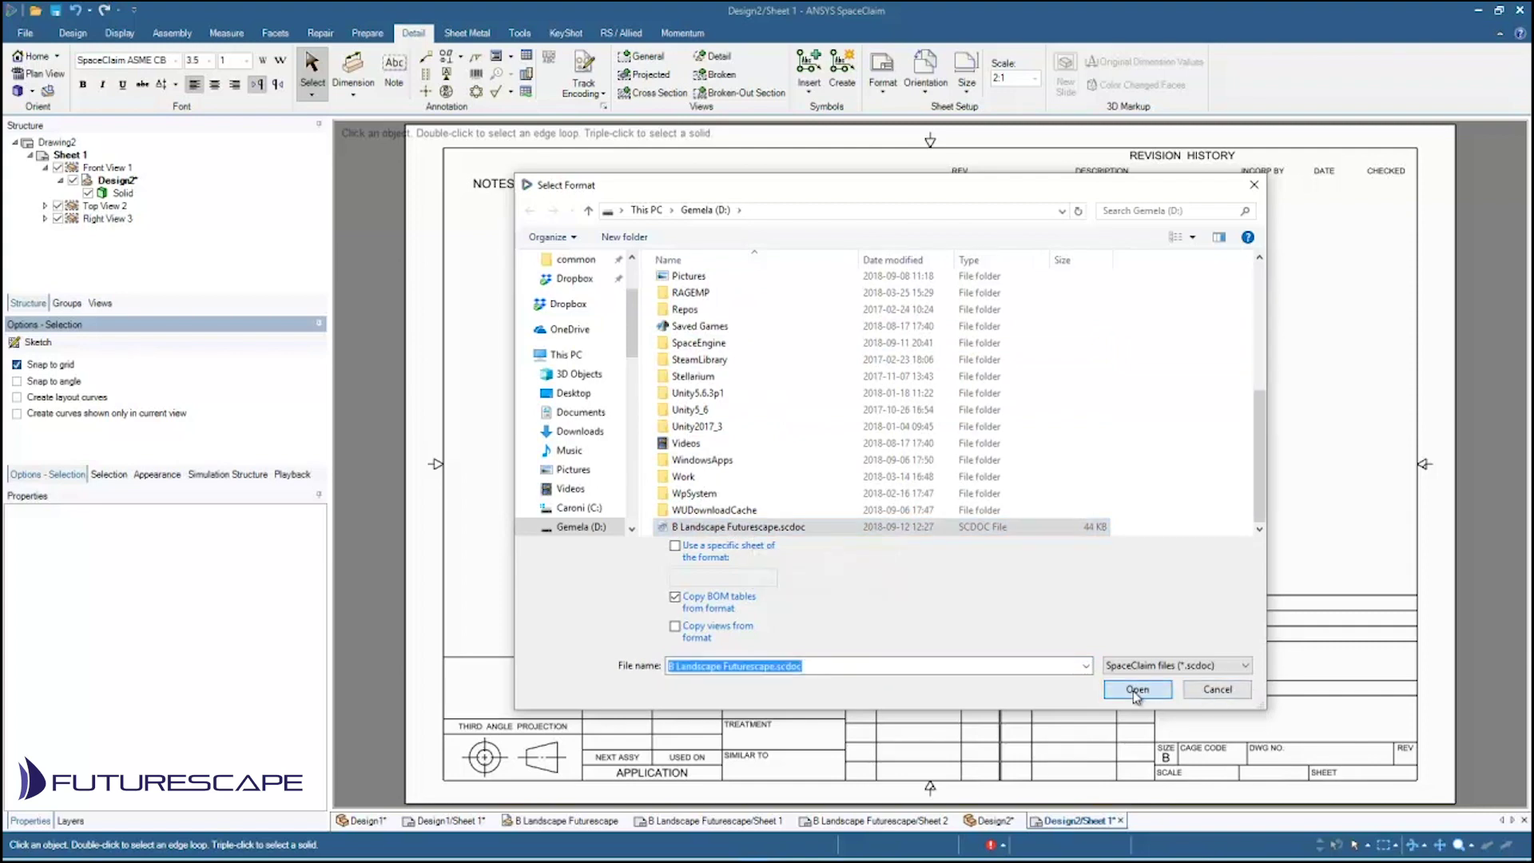